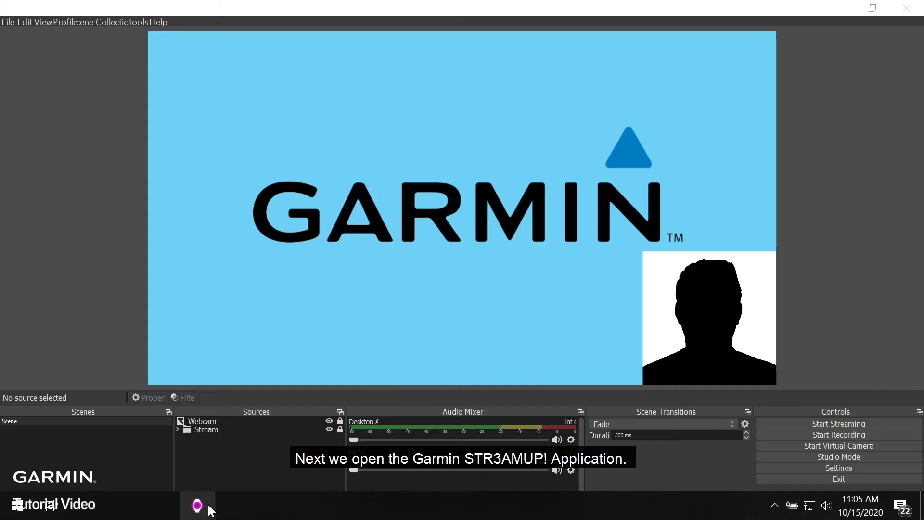
Start the STR3AMUP! application and accept its End User License Agreement.
click(196, 506)
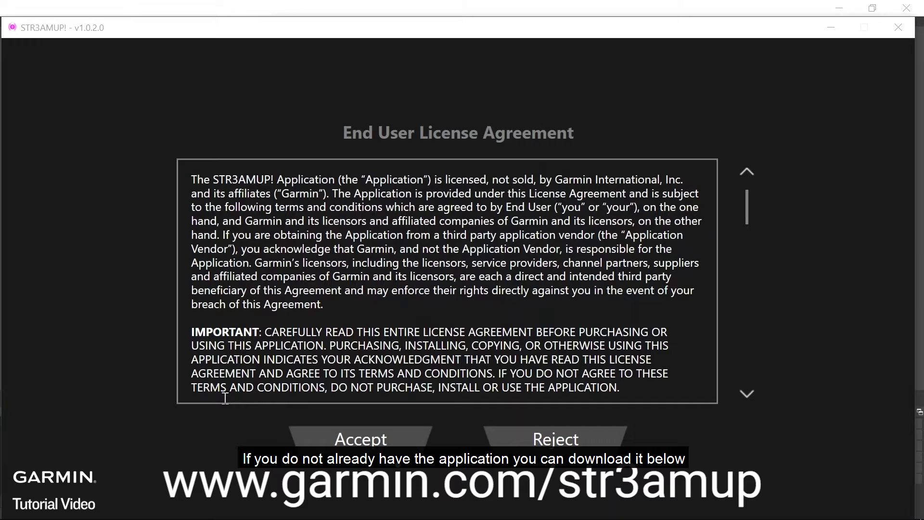
click(234, 402)
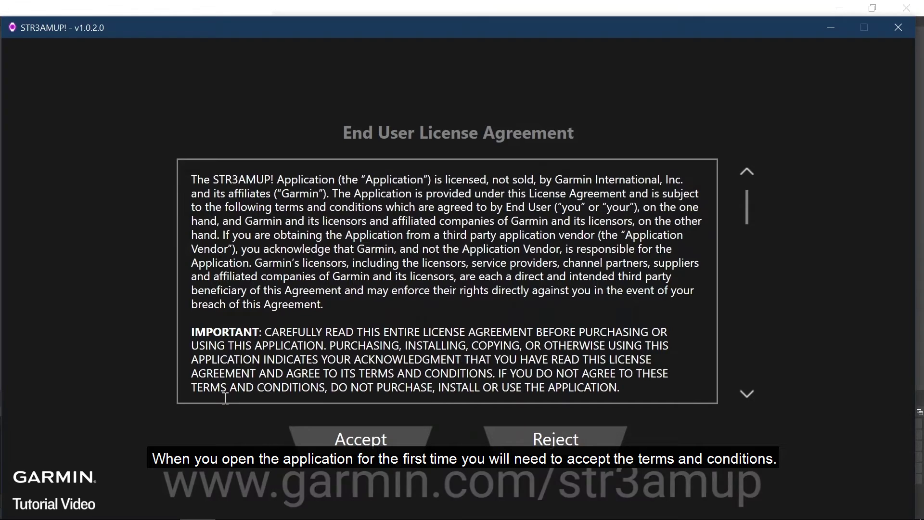
click(348, 442)
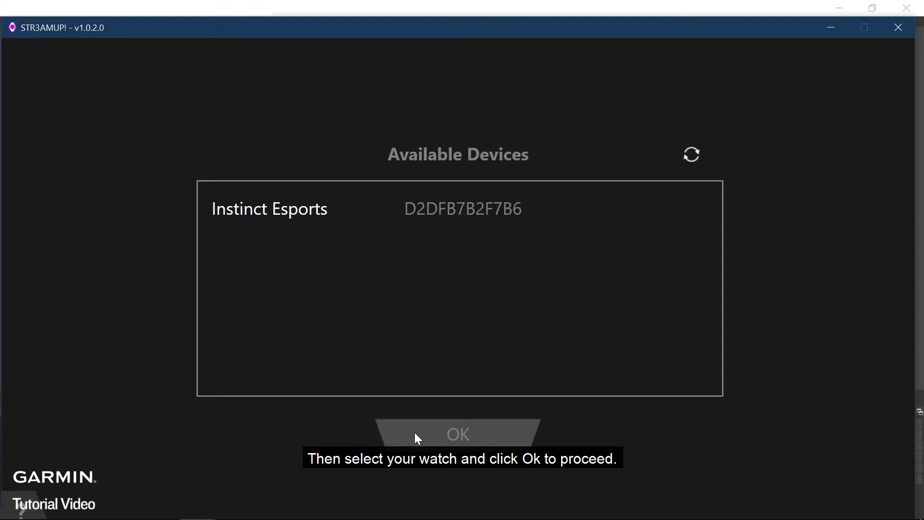
Select the Instinct Esports watch from the available devices and proceed with it.
click(318, 217)
click(441, 432)
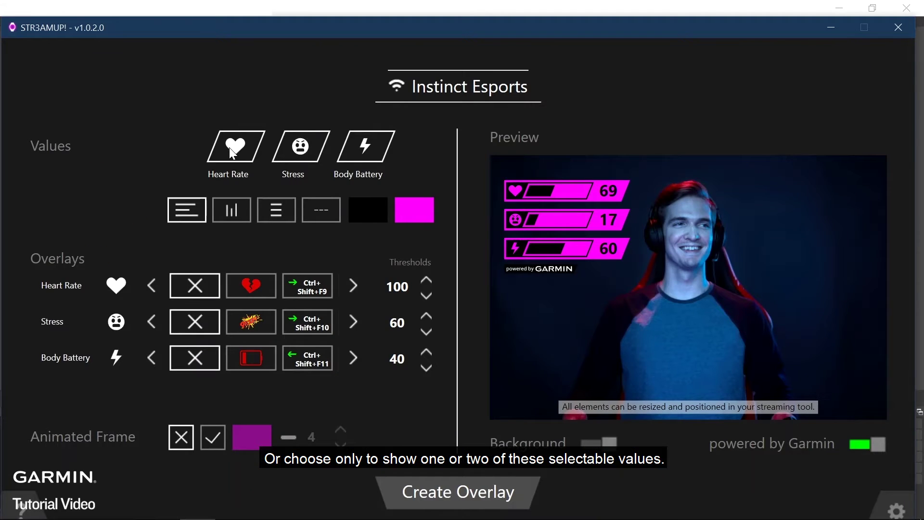
Try switching the heart rate and stress values off and on, and leave only Body Battery hidden.
click(230, 151)
click(231, 151)
click(300, 152)
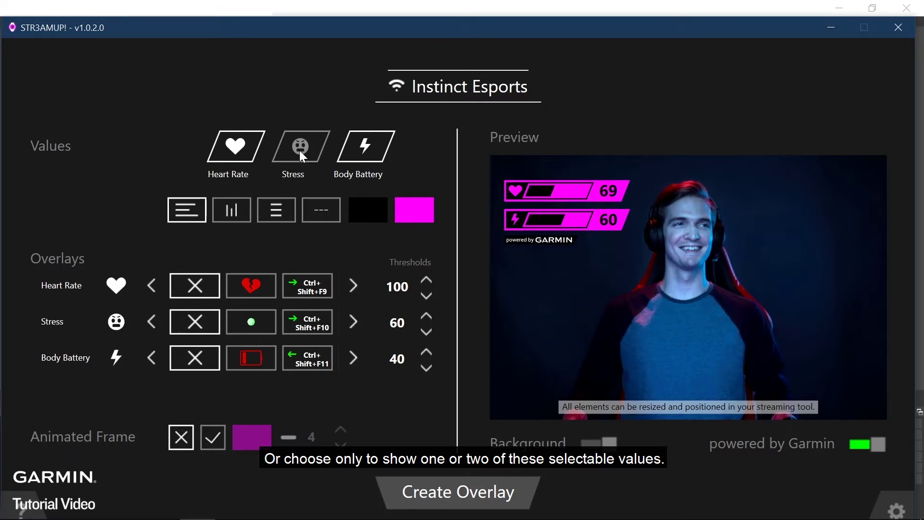
click(299, 151)
click(362, 154)
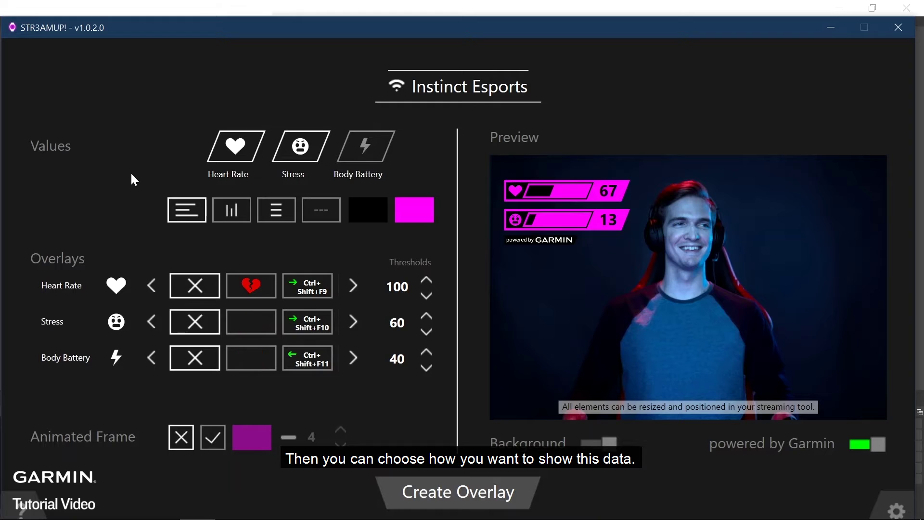
Try the vertical bar and compact stacked layouts, and set the values to the compact side-by-side layout.
click(231, 212)
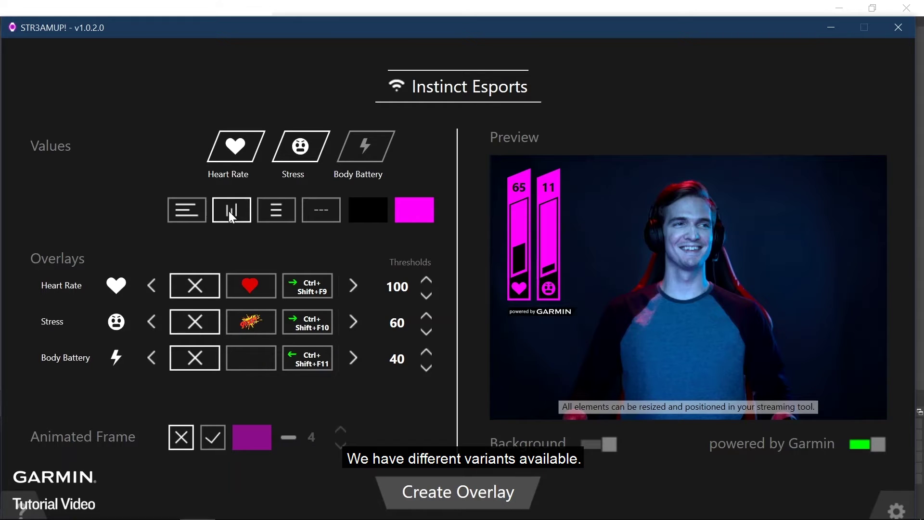
click(274, 214)
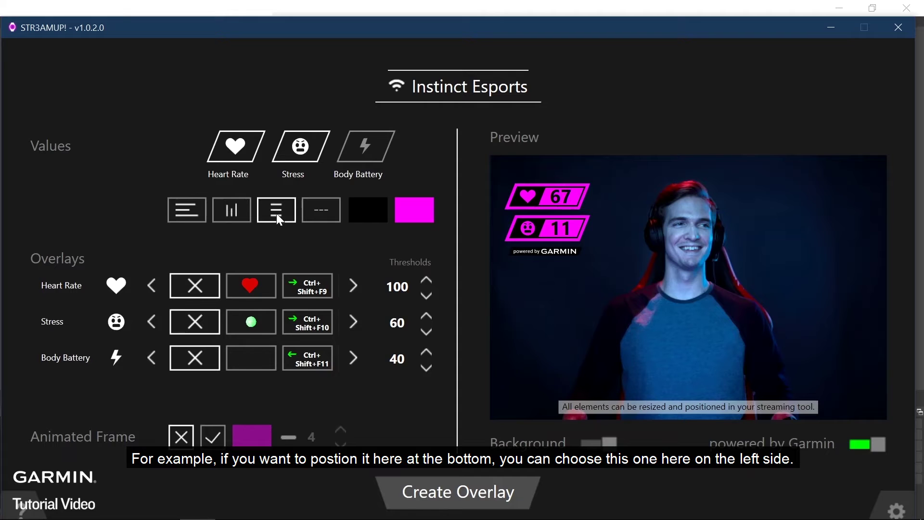
click(319, 217)
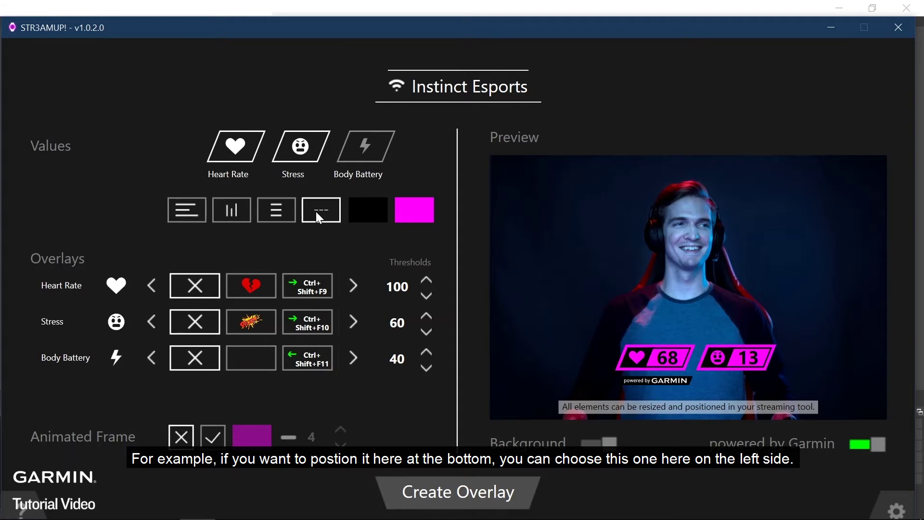
Cycle the font color of the overlay values through the available colors to light gray.
click(367, 214)
click(367, 212)
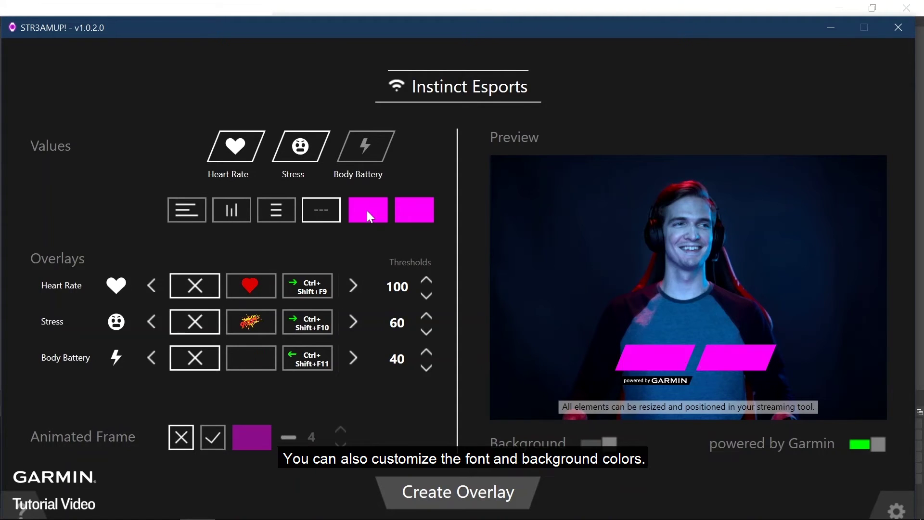
click(368, 212)
click(368, 212)
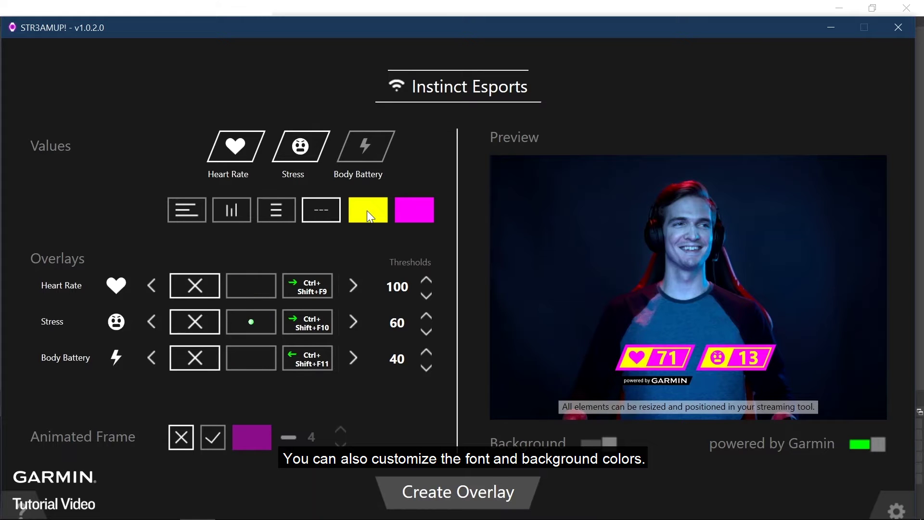
click(367, 213)
click(368, 211)
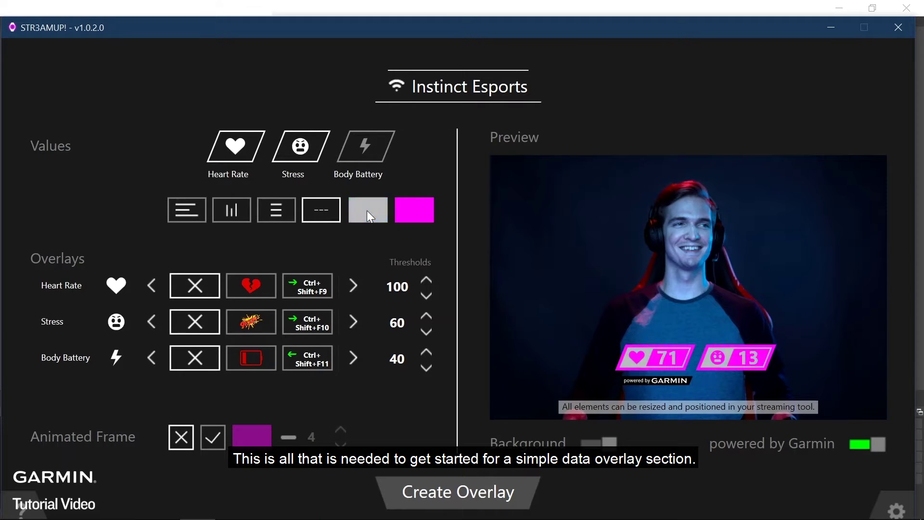
Cycle the background color of the overlay values to blue.
click(407, 213)
click(408, 213)
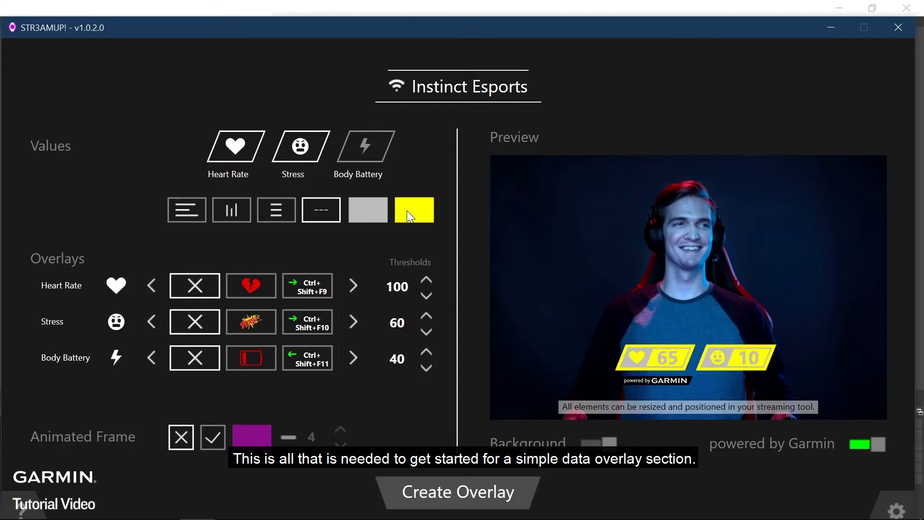
click(406, 210)
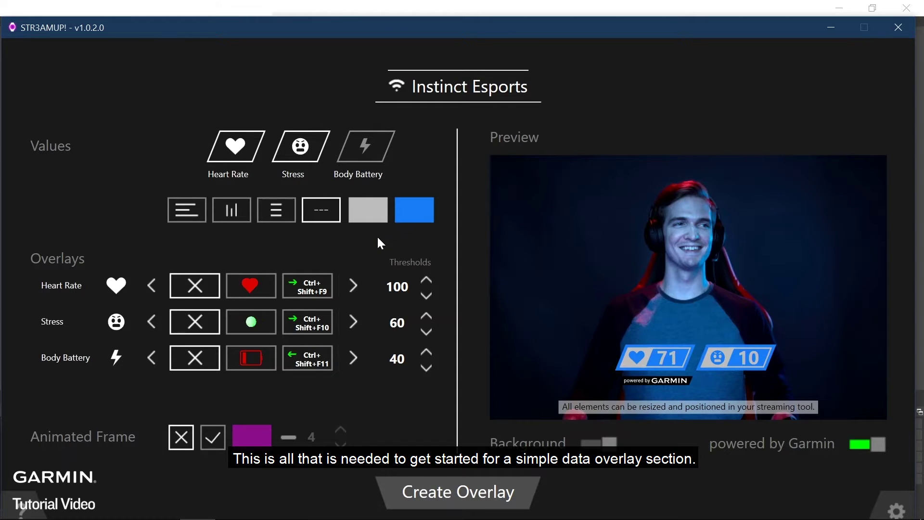
Check the values against the light preview background, restore the dark one, and create the overlay.
click(603, 446)
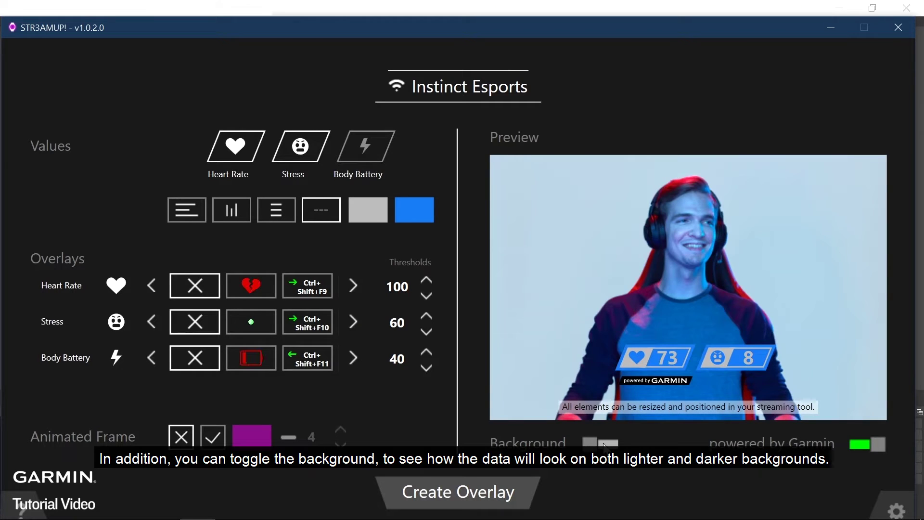
click(605, 444)
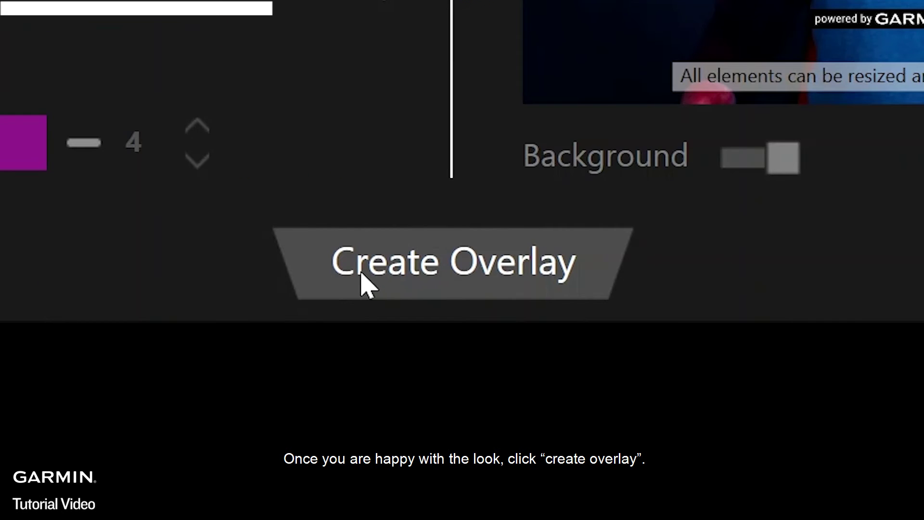
click(418, 499)
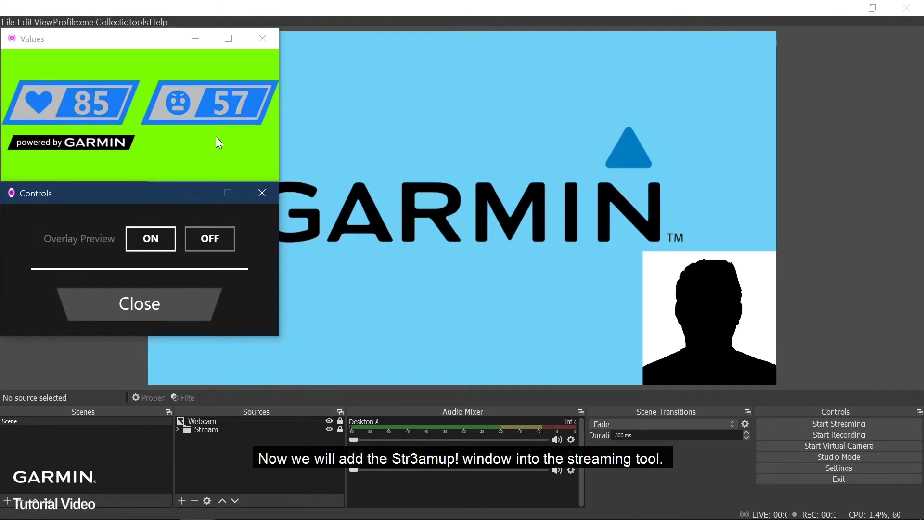
In OBS Studio, add a new Window Capture source named "Values" to the scene.
click(182, 500)
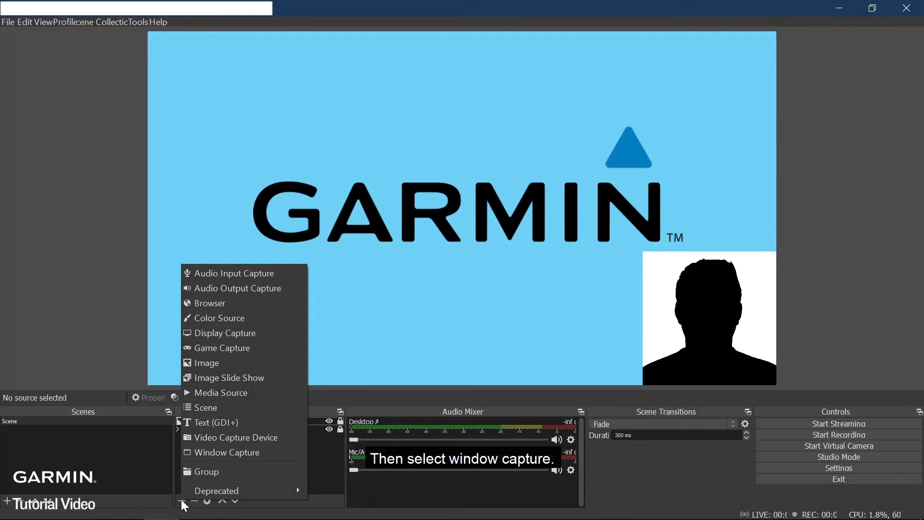
click(212, 452)
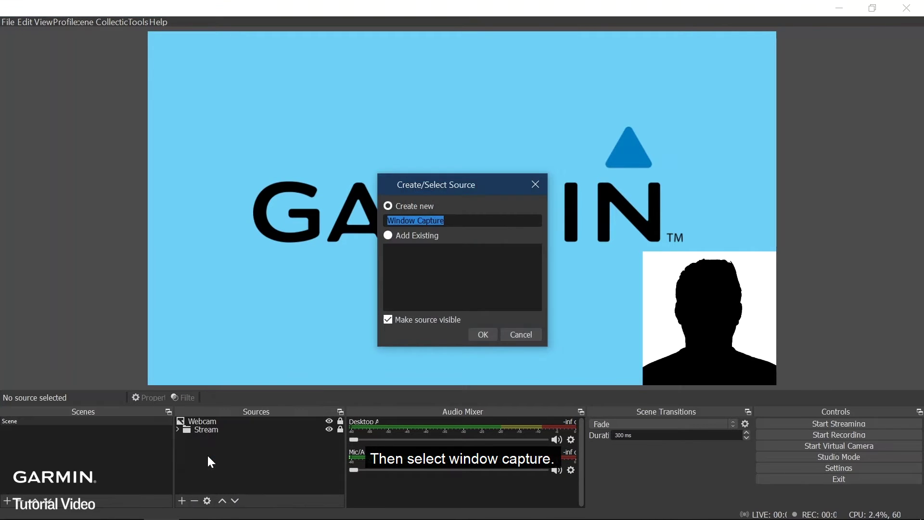
key(BackSpace)
text(Values)
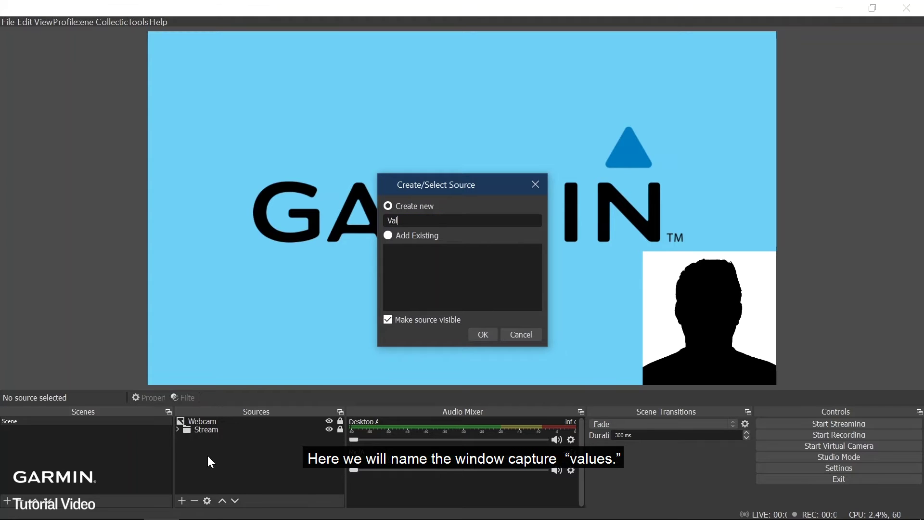
click(485, 335)
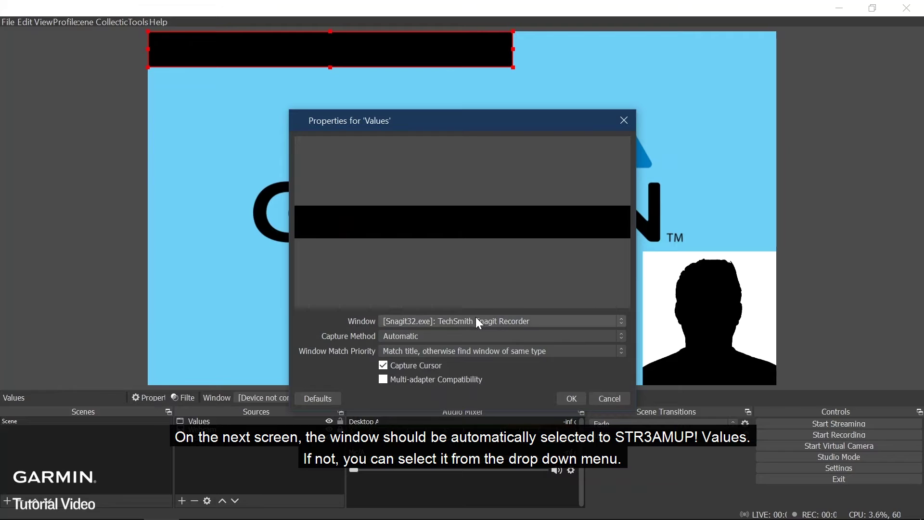
Set the capture's window to [STR3AMUP.exe]: Values and its match priority to "Window title must match", and confirm the properties.
click(475, 320)
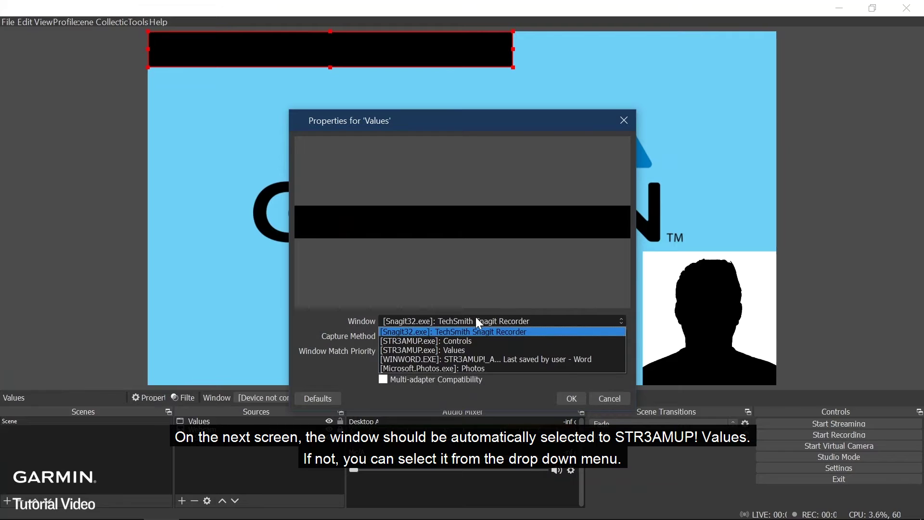
click(475, 349)
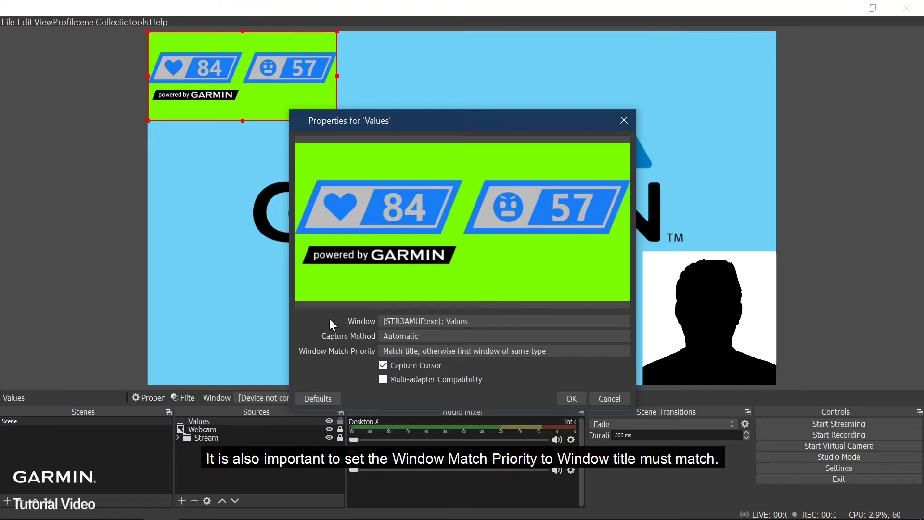
click(402, 350)
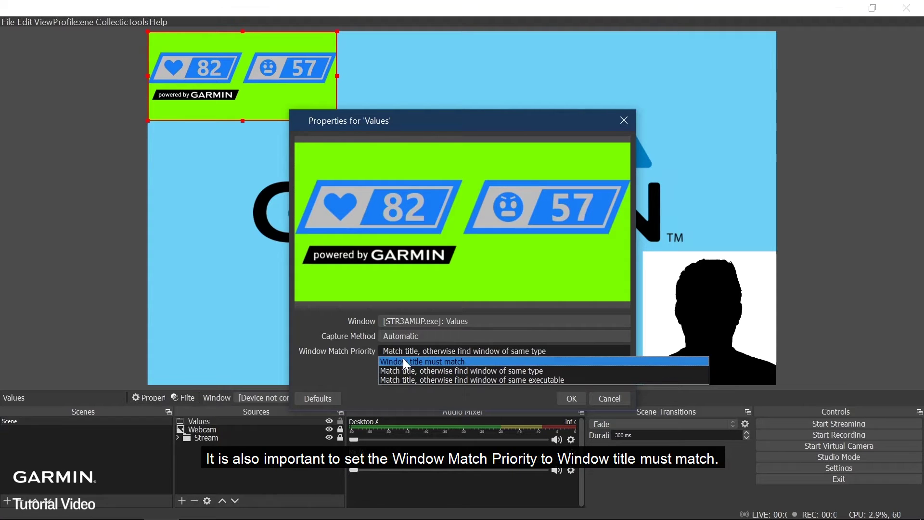
click(403, 359)
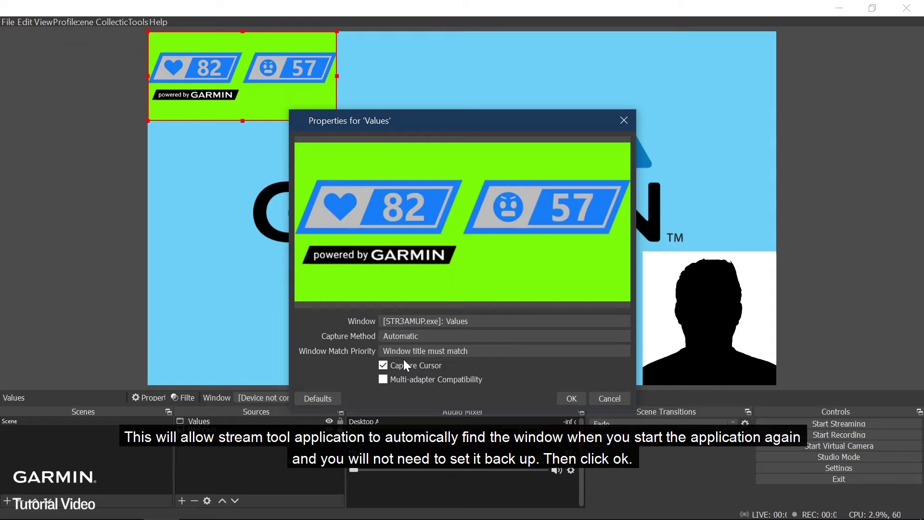
click(568, 398)
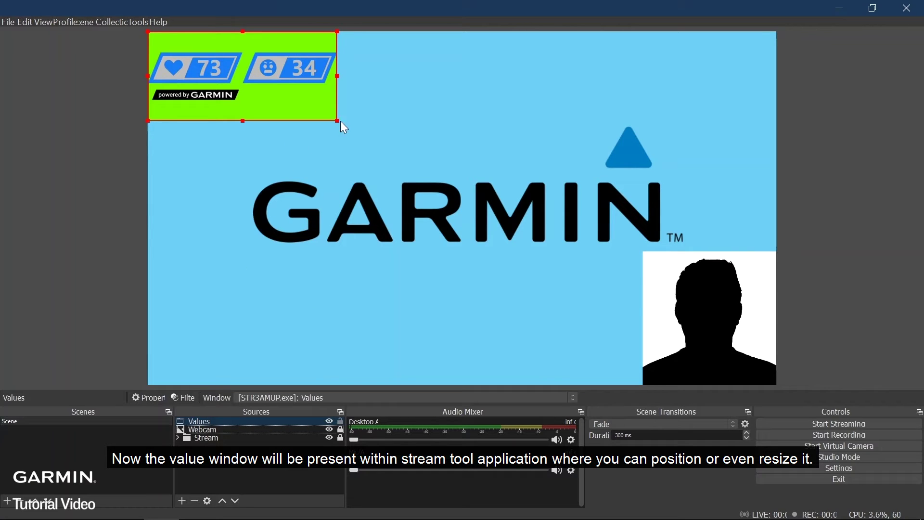
Shrink the Values overlay in the preview and place it over the lower part of the webcam image.
drag(337, 121, 322, 108)
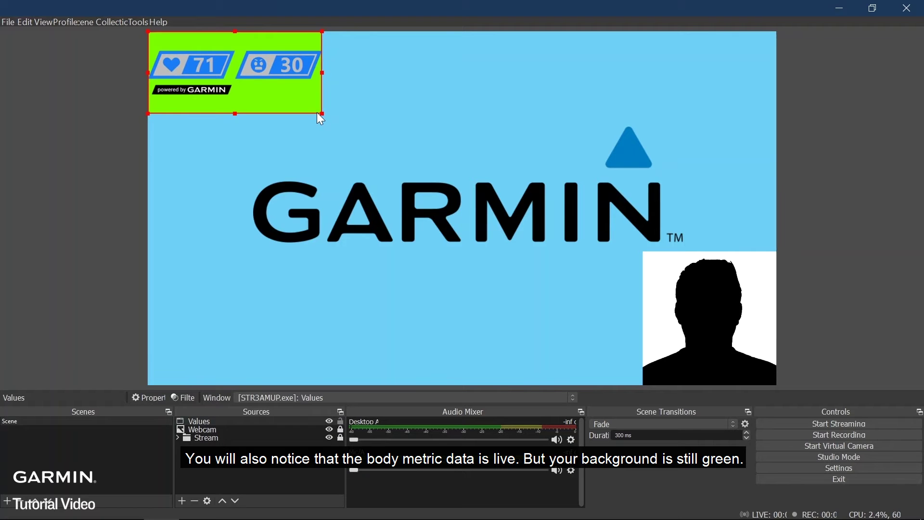
drag(281, 83, 714, 340)
drag(646, 318, 703, 356)
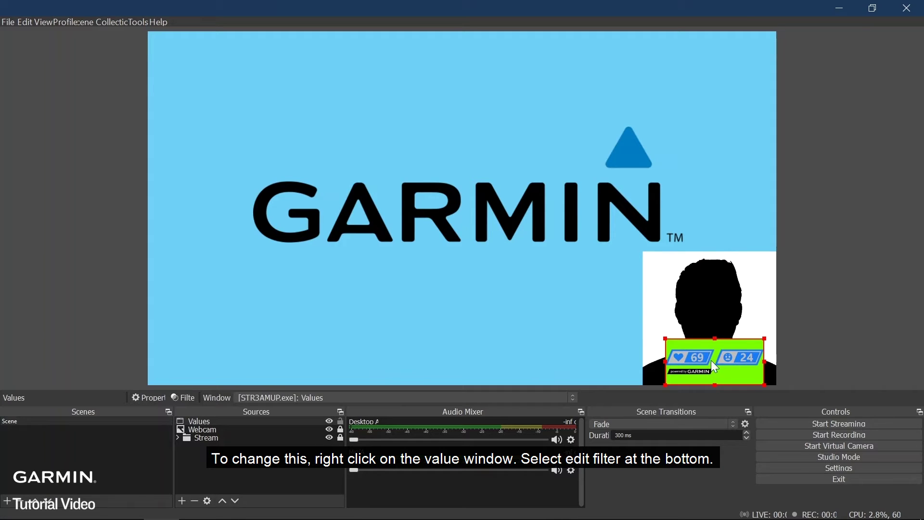
Add a Chroma Key filter with its default name to the Values source.
right_click(712, 364)
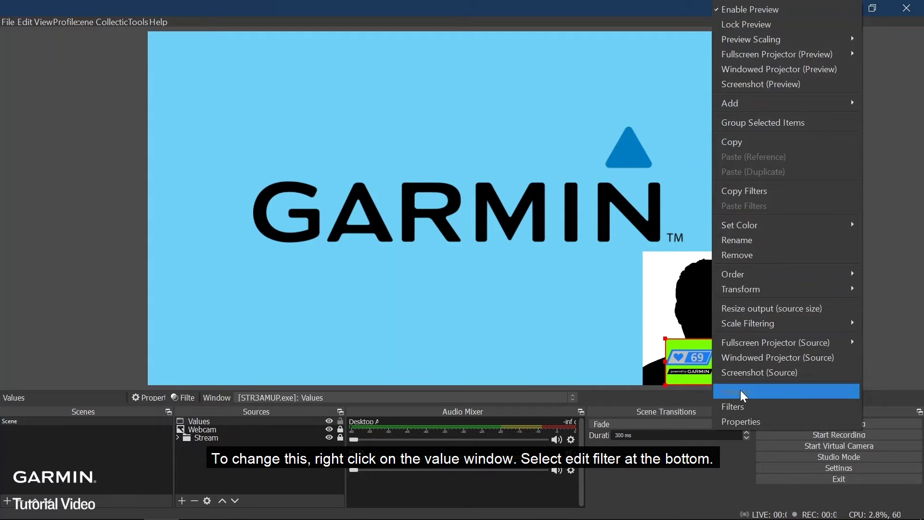
click(746, 404)
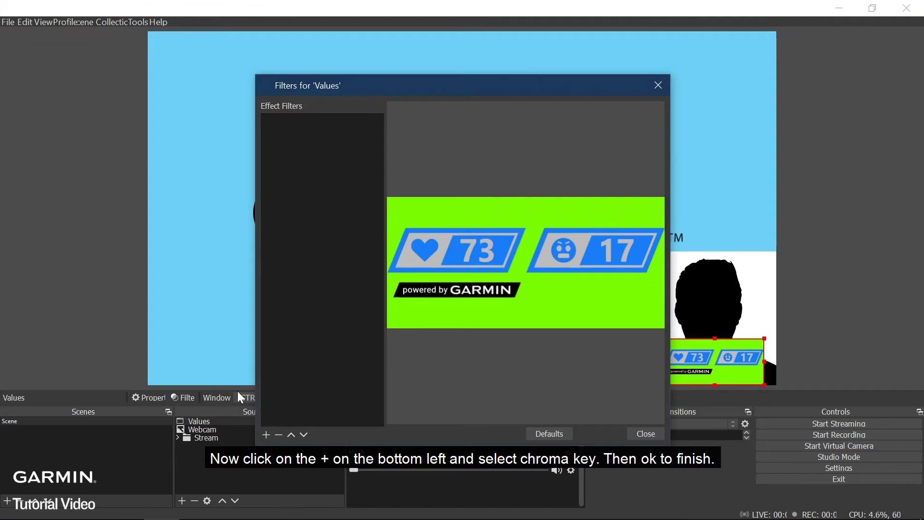
click(266, 435)
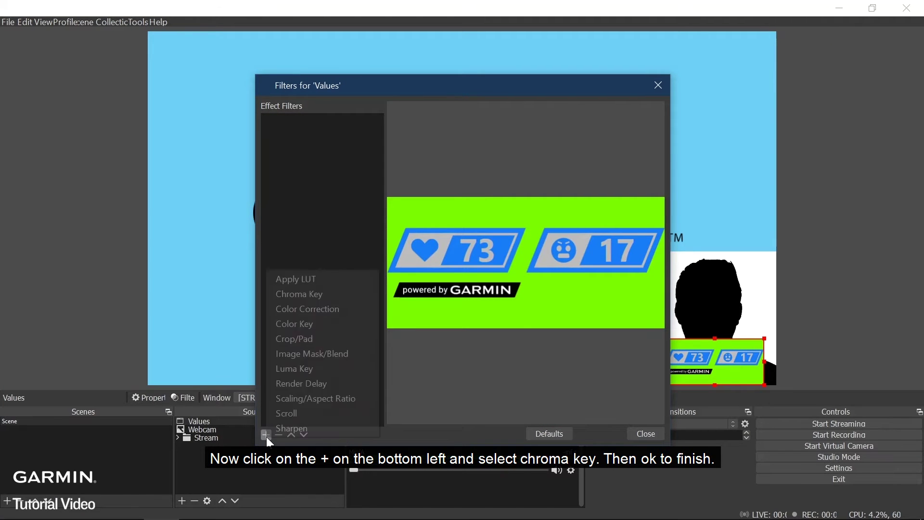
click(318, 293)
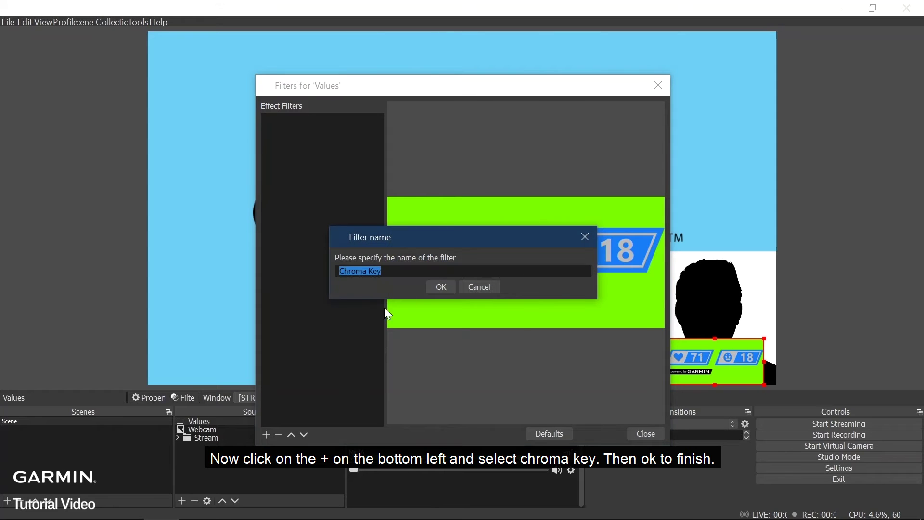
click(439, 289)
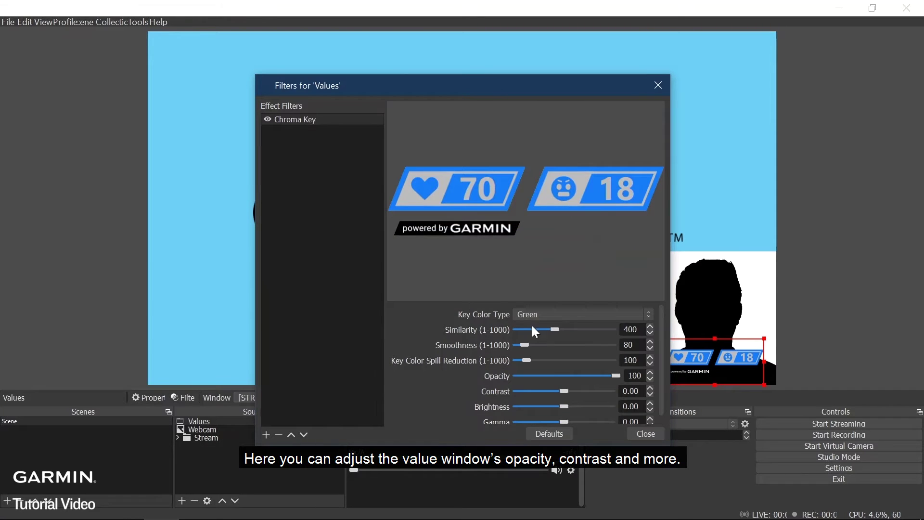
Set the chroma key's similarity to 225 and its brightness to -0.11.
drag(555, 330, 538, 328)
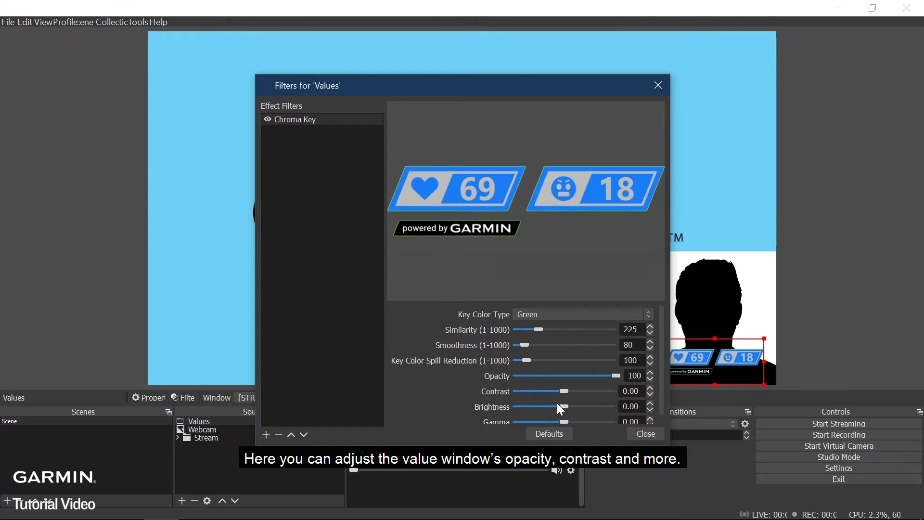
drag(562, 405, 557, 402)
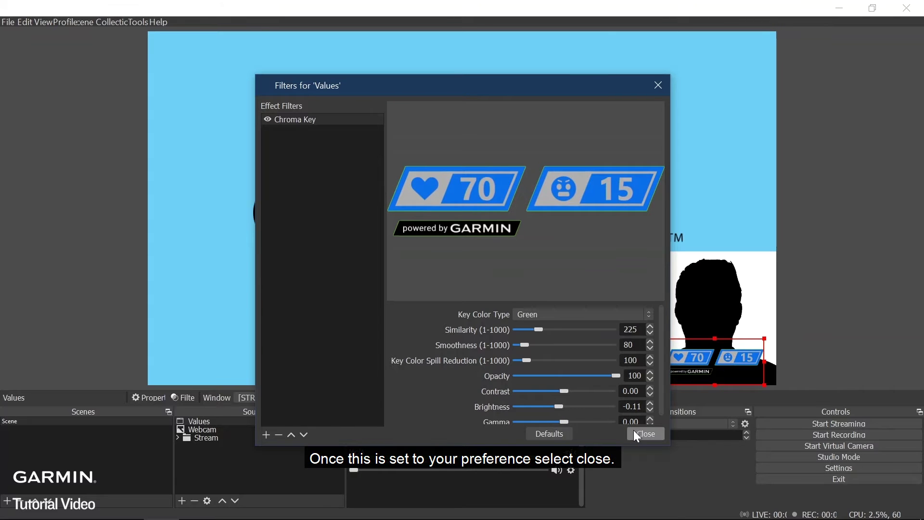
Close the Values filter settings and reopen the full STR3AMUP! window by closing its Controls window.
click(645, 434)
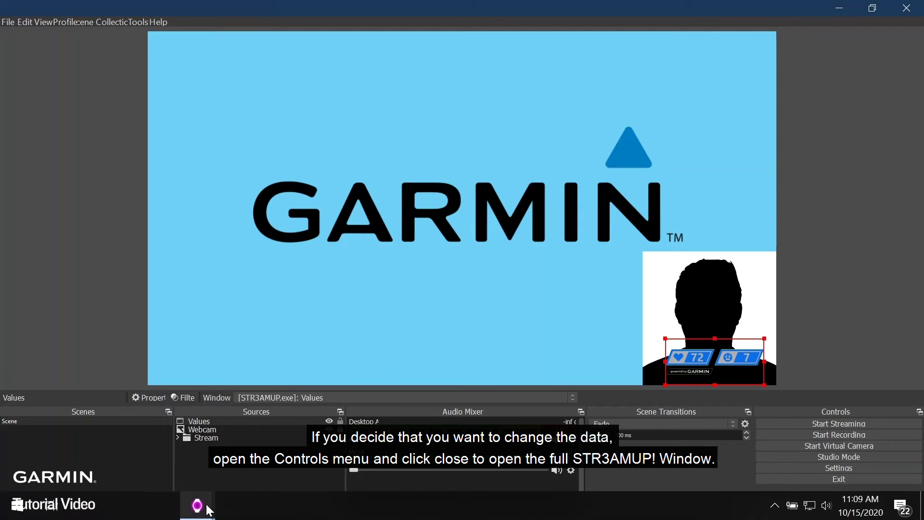
mouse_move(197, 505)
click(241, 463)
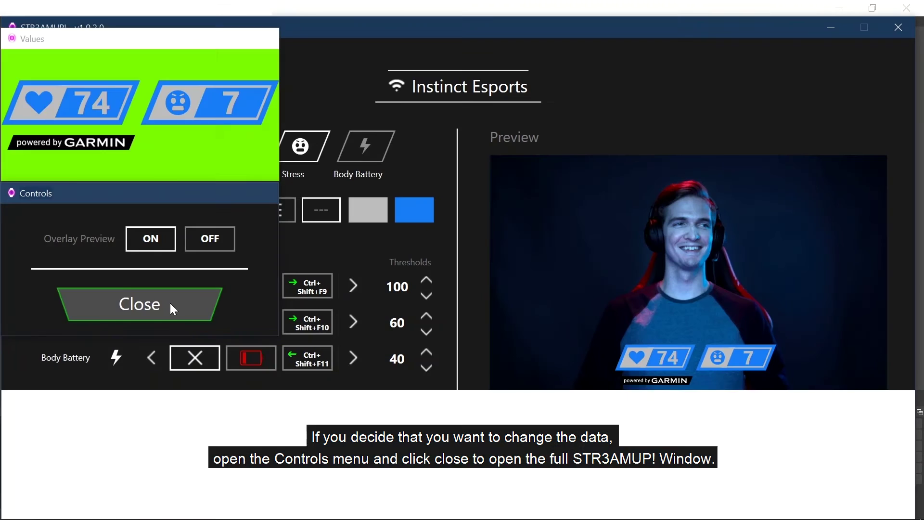
click(355, 367)
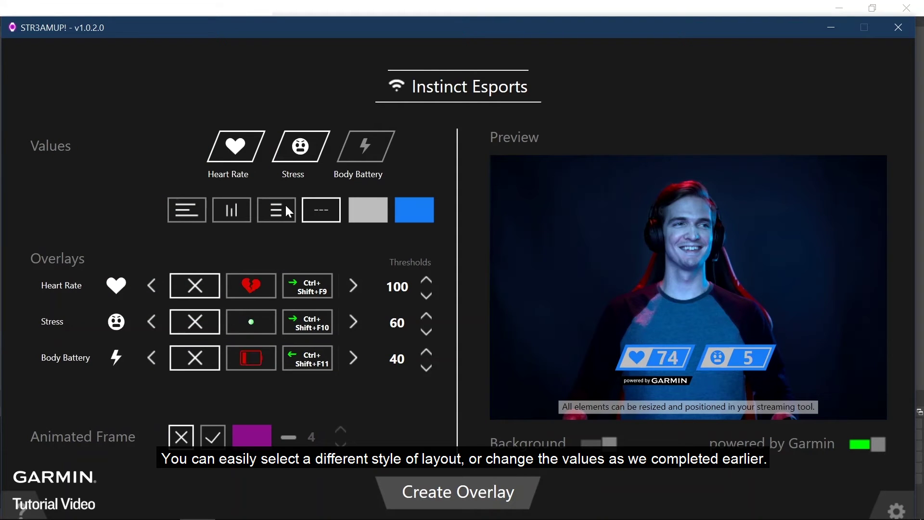
Cycle the first colour of the values overlay through black and further colour options.
click(366, 215)
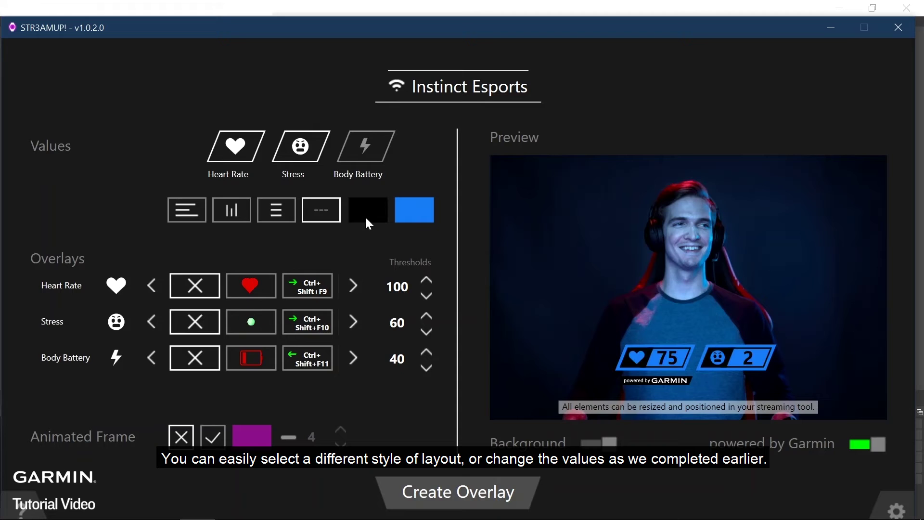
click(367, 217)
click(376, 214)
click(377, 215)
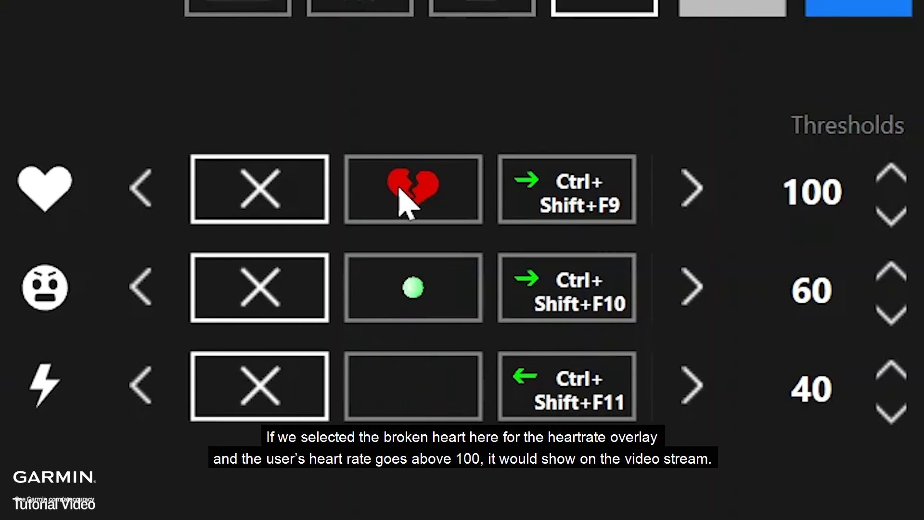
Select the broken heart as the heart rate overlay and browse the other overlay options for heart rate.
click(417, 183)
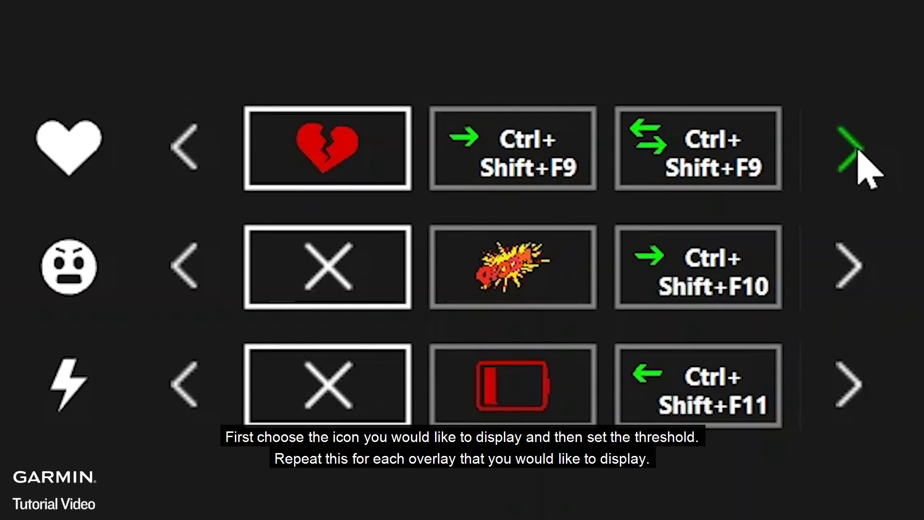
click(354, 286)
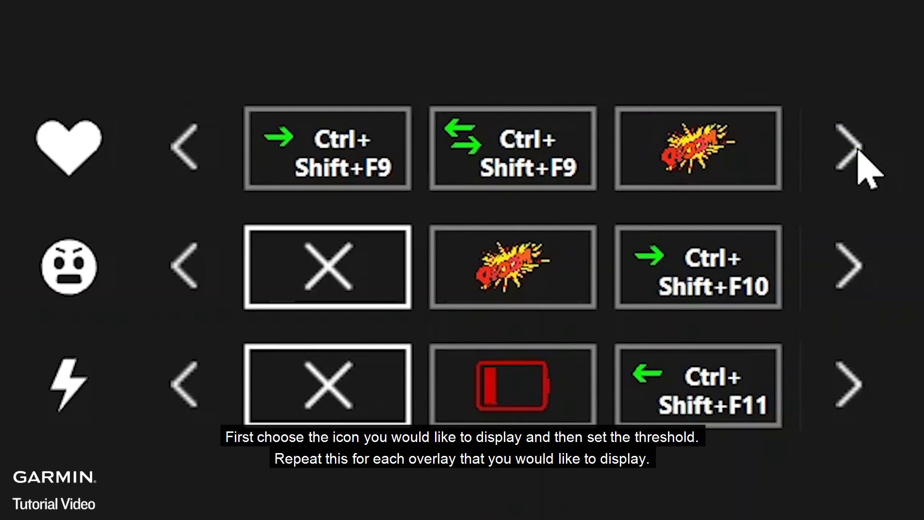
click(858, 150)
click(857, 150)
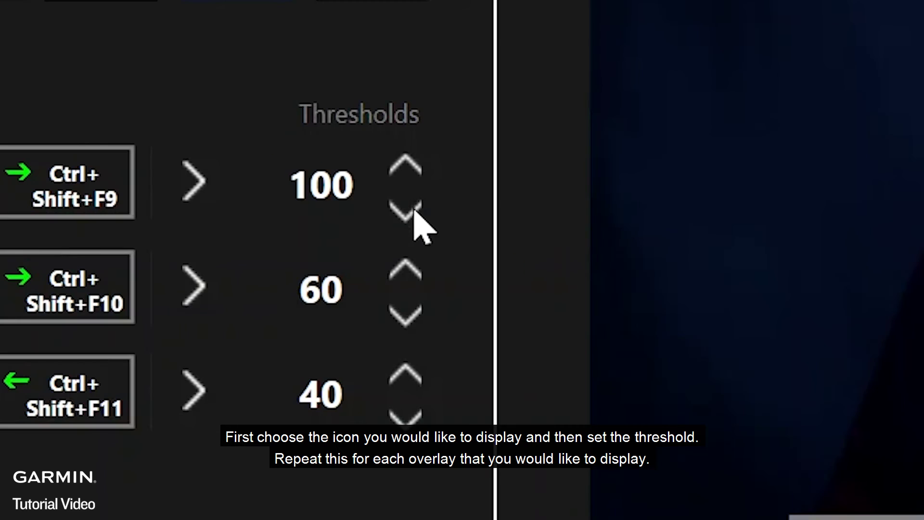
Try lower threshold values for the heart rate overlay.
click(414, 212)
click(414, 211)
click(414, 212)
click(414, 211)
click(414, 212)
click(414, 212)
click(413, 212)
click(414, 212)
click(414, 211)
click(414, 212)
click(414, 212)
click(414, 212)
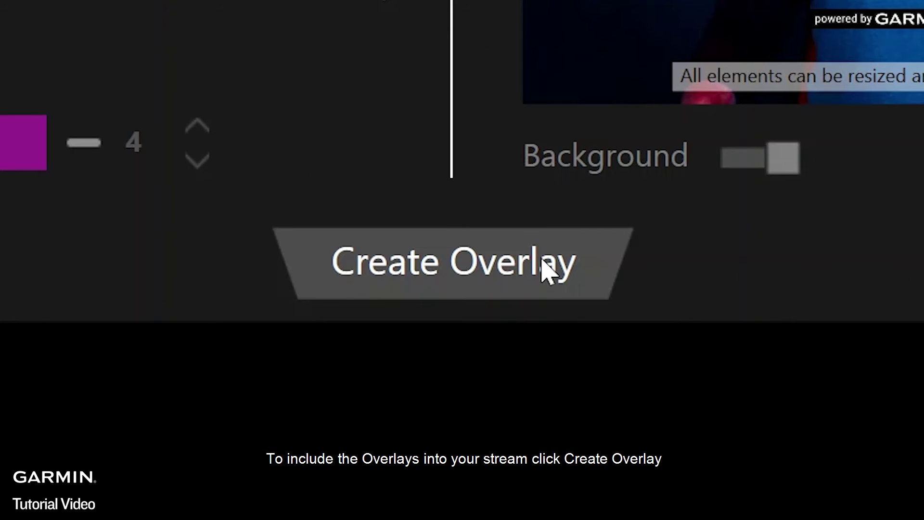
Create the overlay in STR3AMUP! and add a window capture source named Heart Rate in OBS Studio.
click(535, 272)
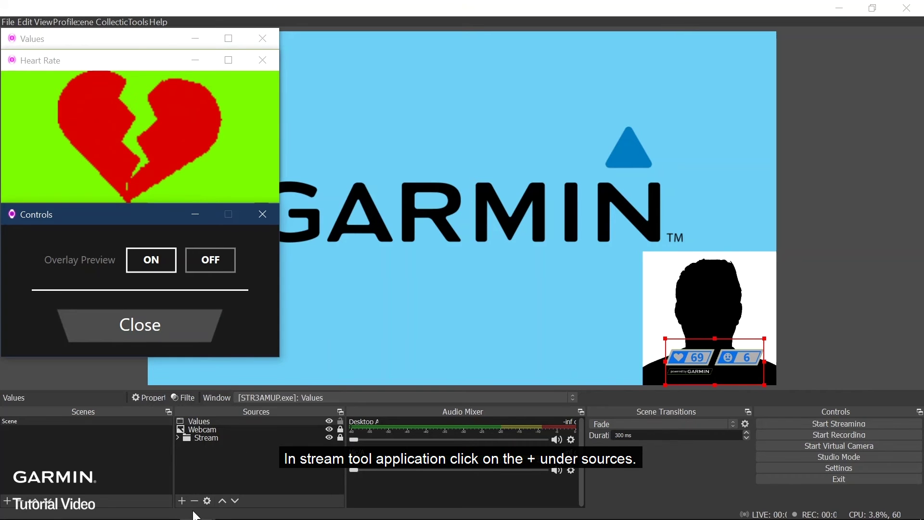
click(187, 506)
click(187, 503)
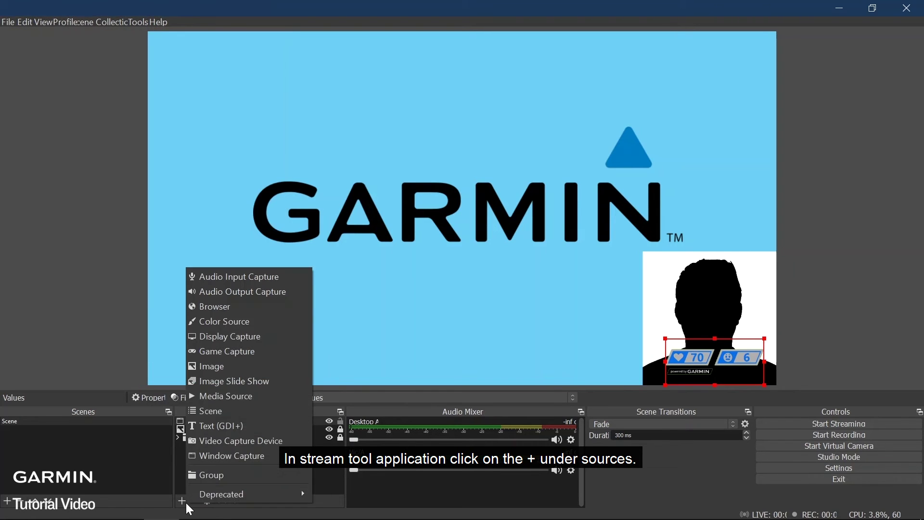
click(225, 458)
text(He)
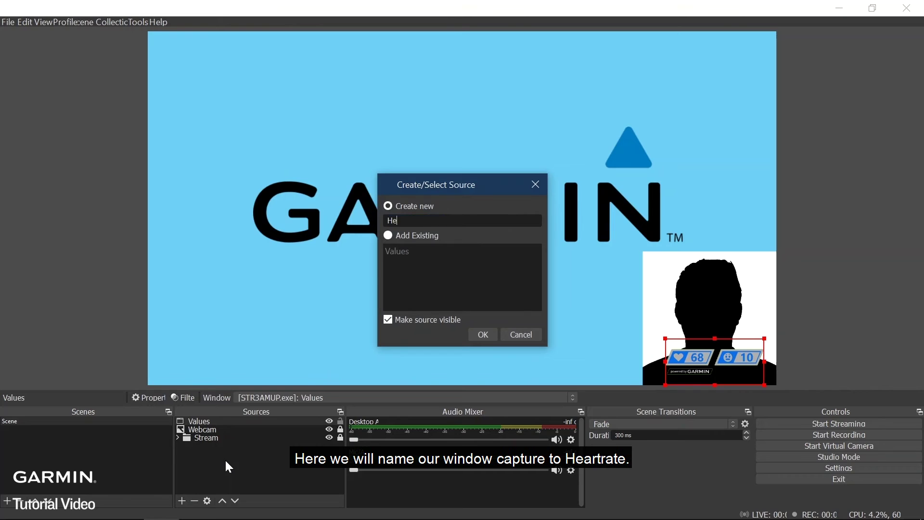
text(art Rate)
click(488, 334)
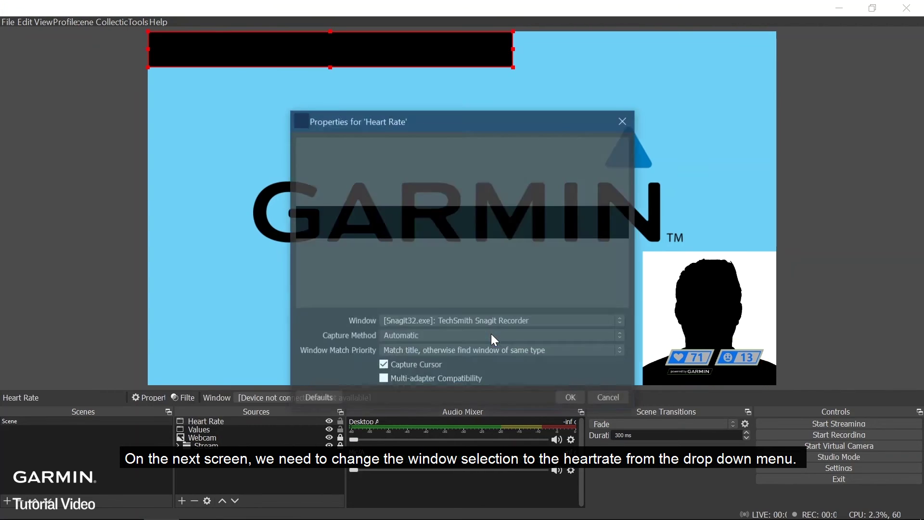
Set the capture's window to [STR3AMUP.exe]: Heart Rate and its match priority to "Window title must match", and confirm the properties.
click(479, 323)
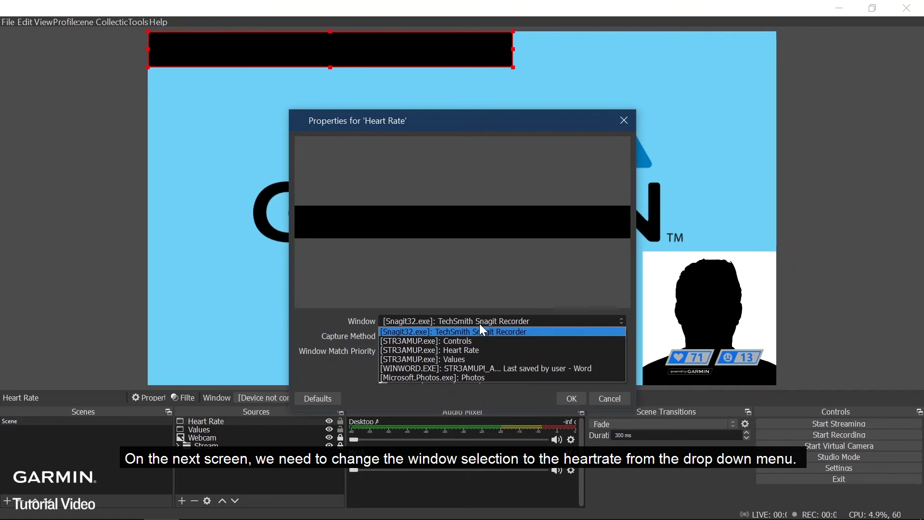
click(491, 349)
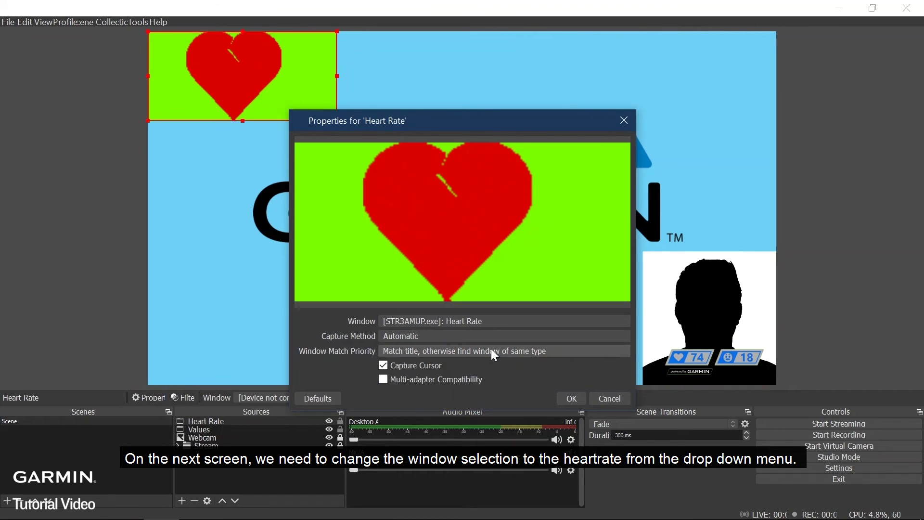
click(388, 353)
click(398, 365)
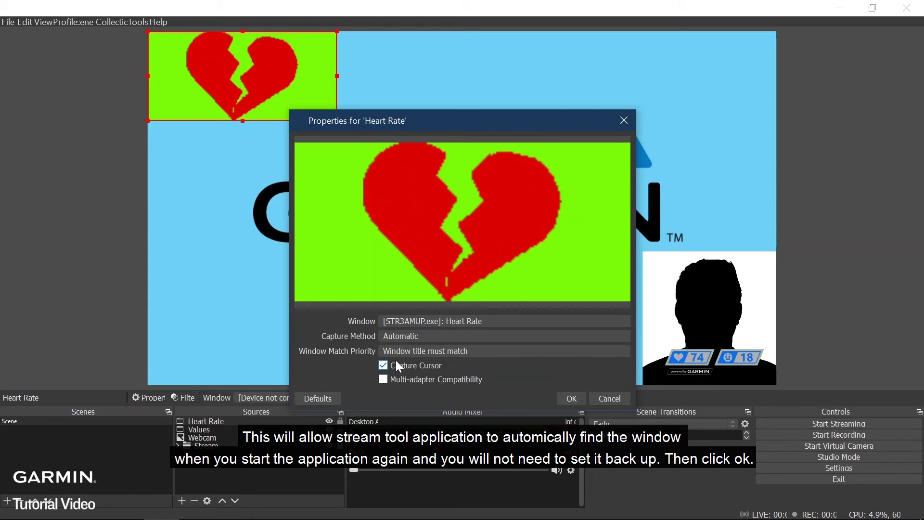
click(572, 402)
Shrink the Heart Rate overlay in the preview and place it at the upper right corner of the webcam image.
drag(342, 121, 716, 272)
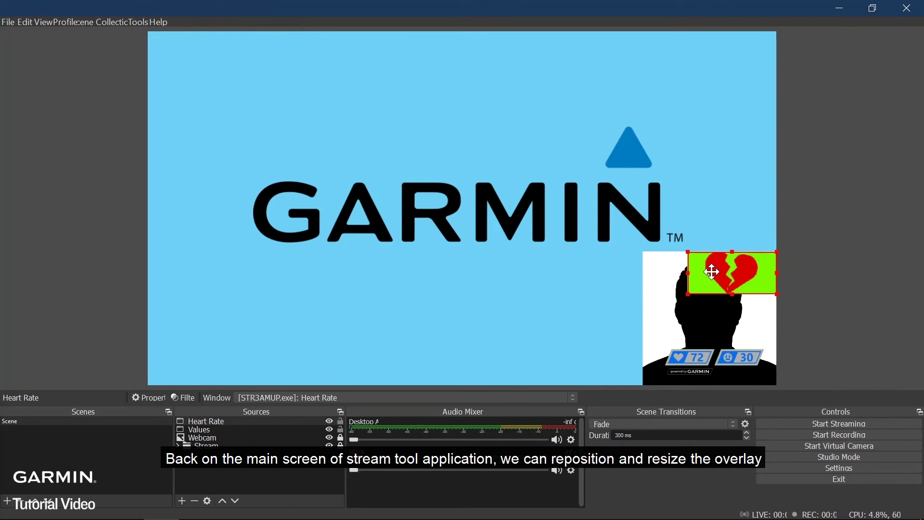
drag(688, 251, 737, 266)
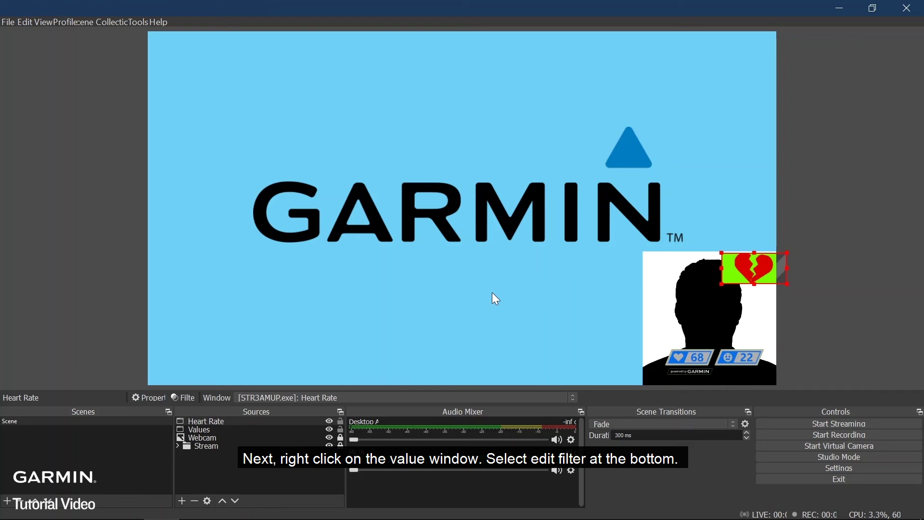
Add a Chroma Key filter with its default name to the Heart Rate source and set its brightness to -0.40.
right_click(761, 266)
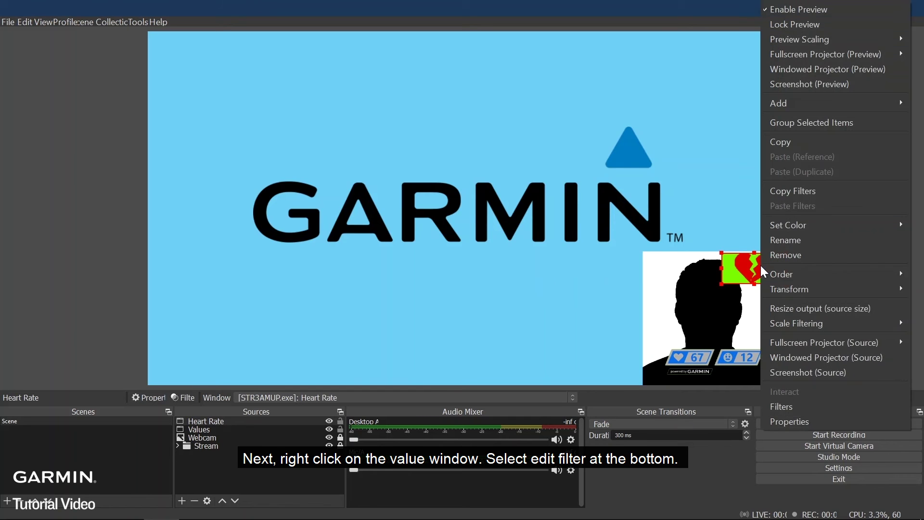
click(794, 407)
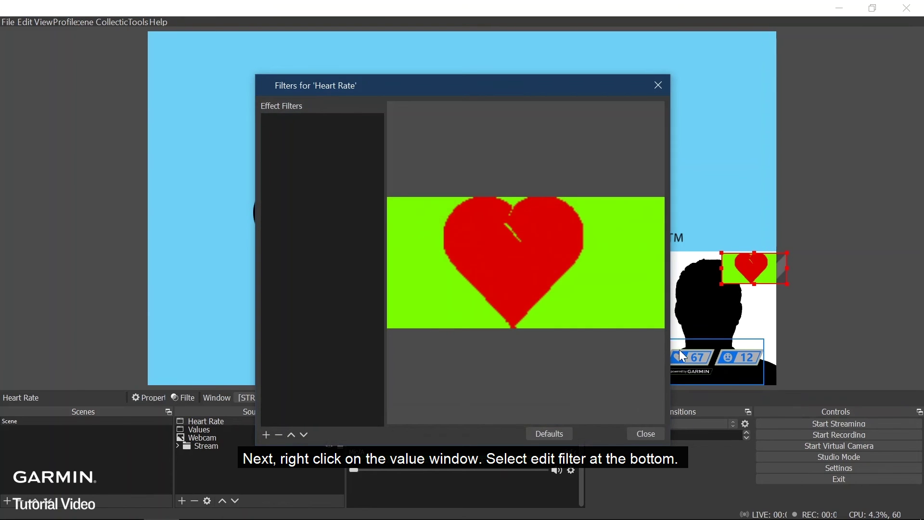
click(265, 434)
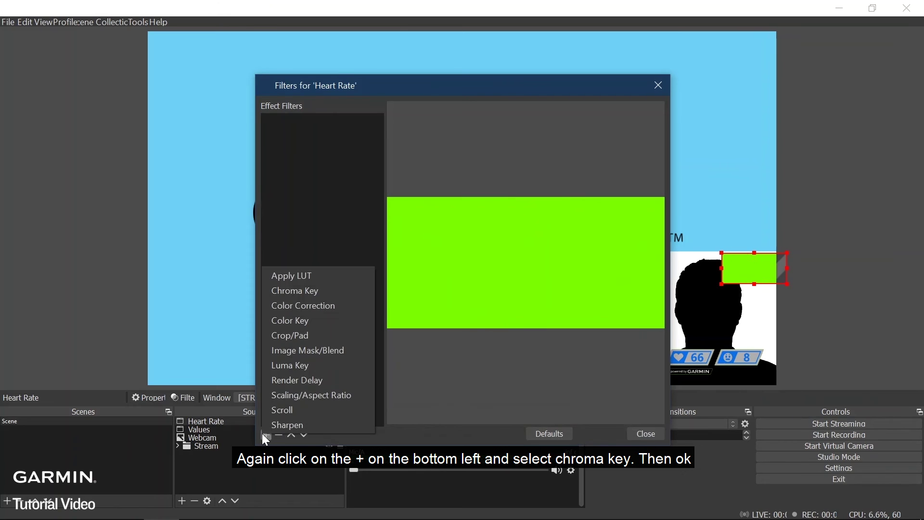
click(293, 290)
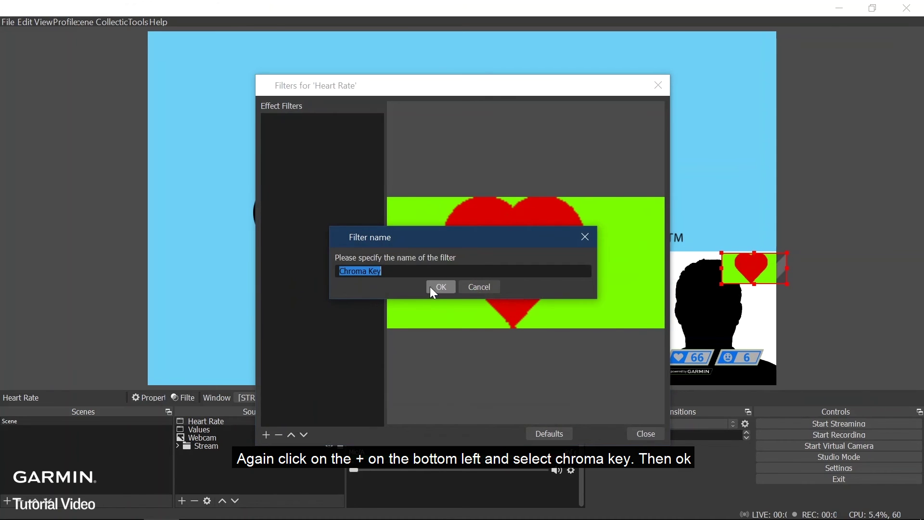
click(435, 287)
drag(542, 407, 541, 404)
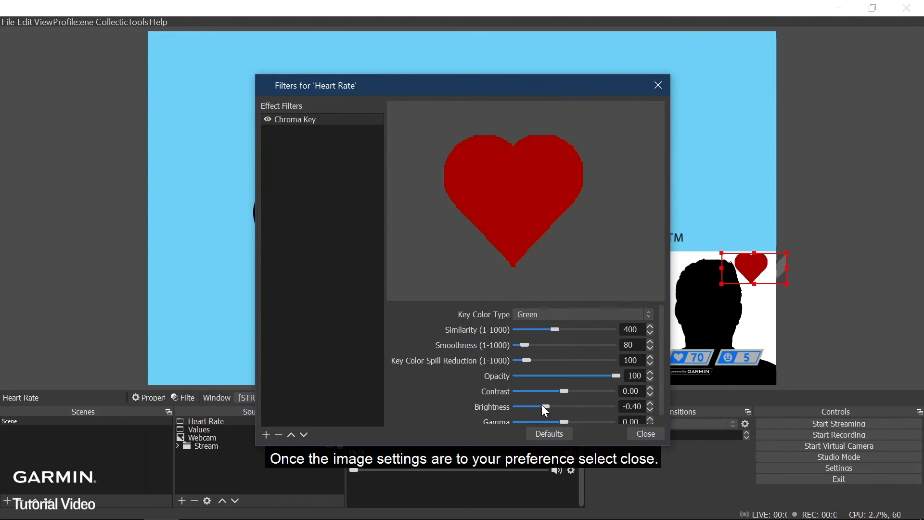
click(640, 435)
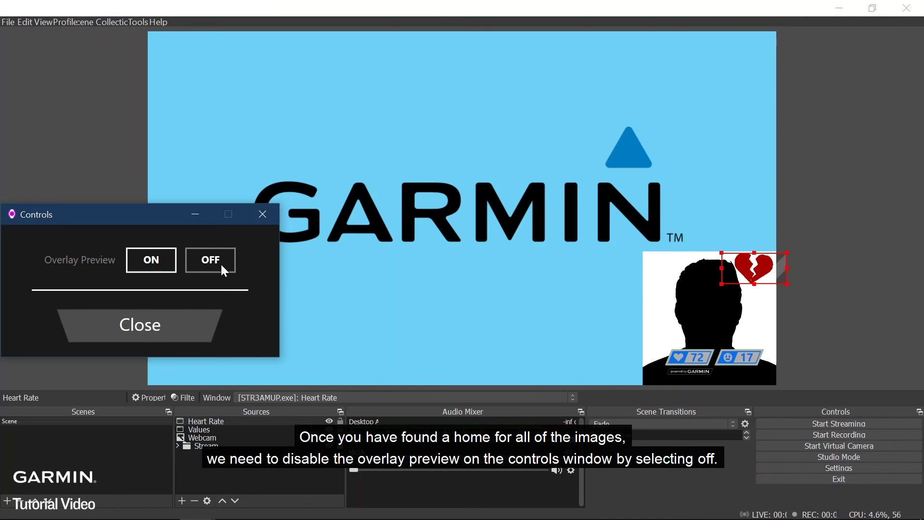
Turn the STR3AMUP! overlay preview off and back on twice.
click(223, 270)
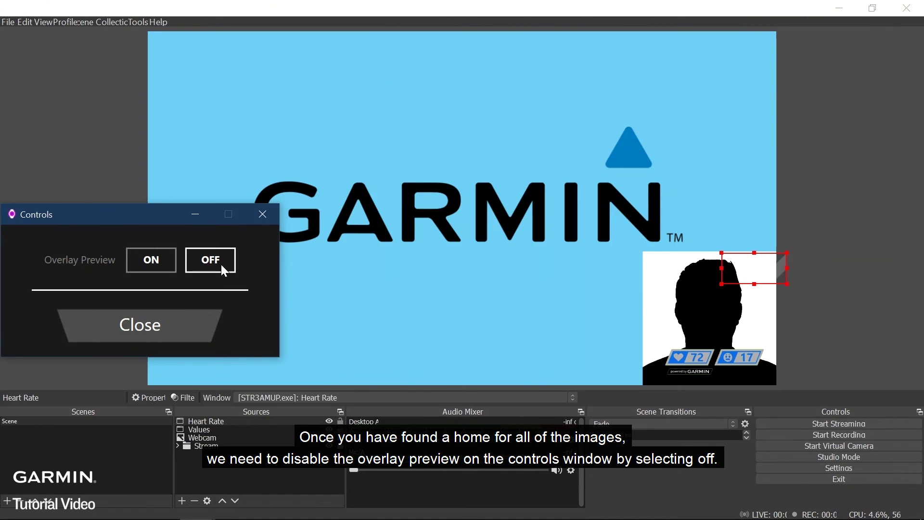
click(164, 261)
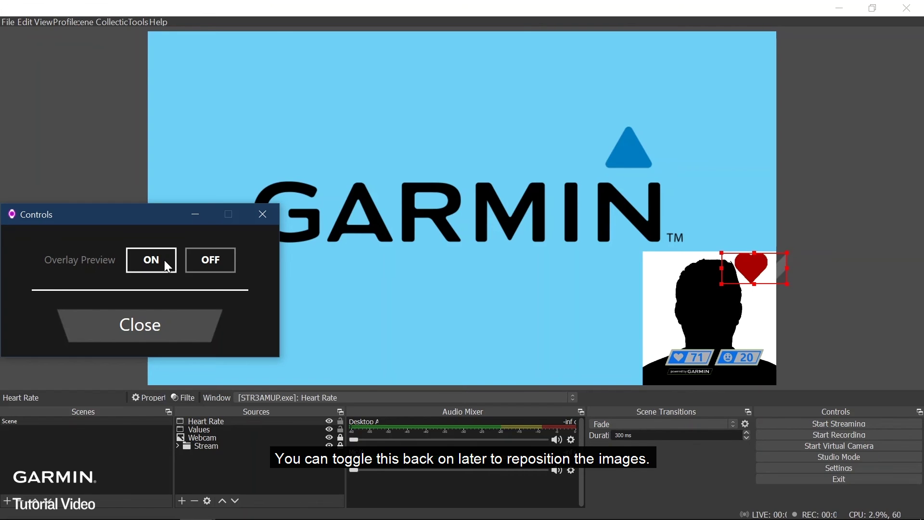
click(232, 265)
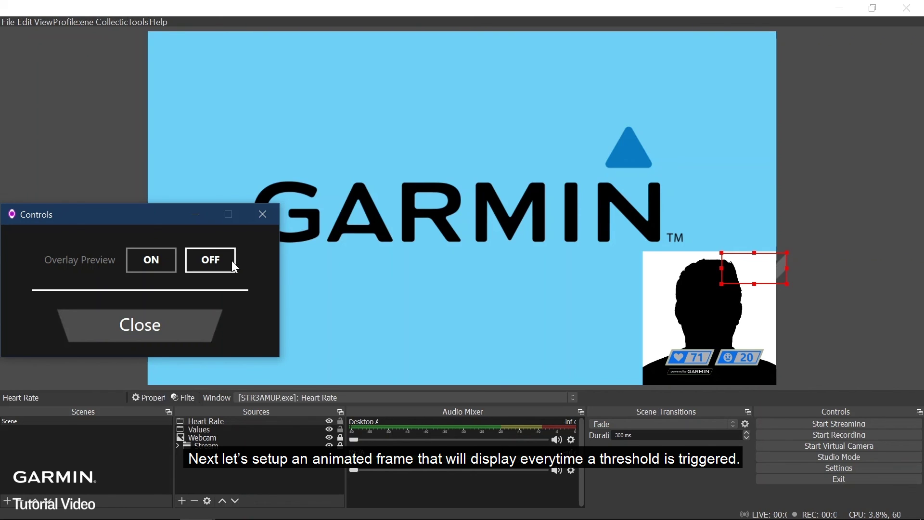
click(164, 269)
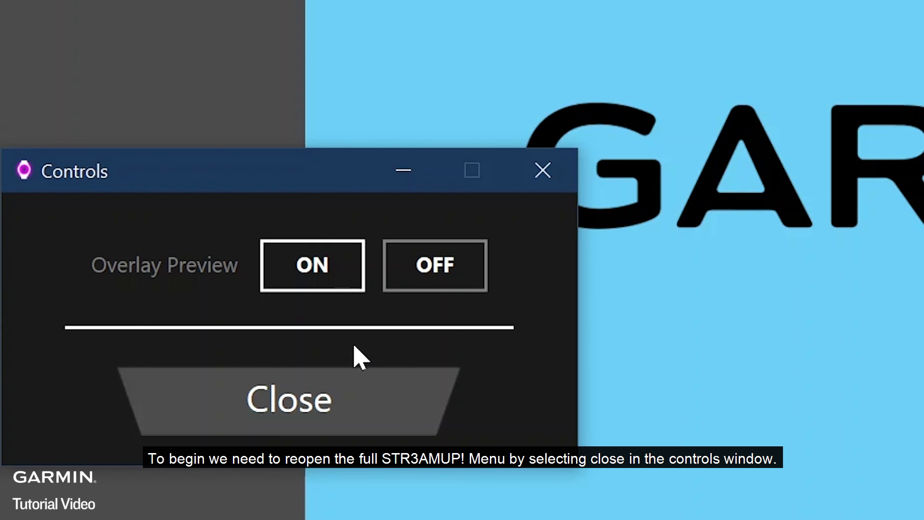
Reopen the full STR3AMUP! window and enable a yellow animated frame with a thickness of 6.
click(284, 405)
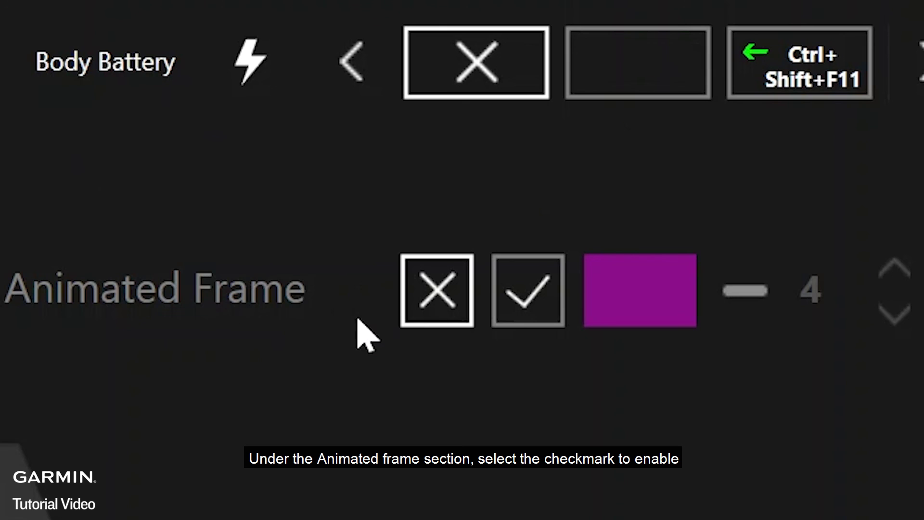
click(528, 310)
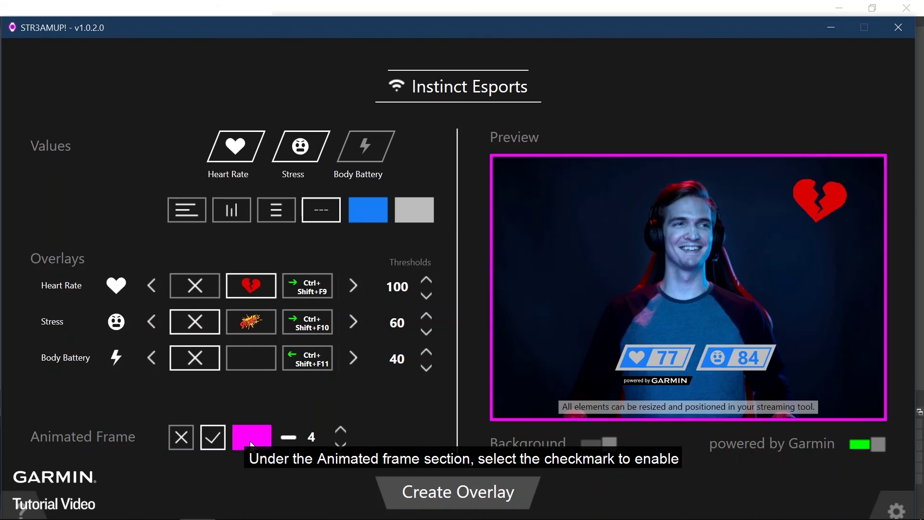
click(640, 290)
click(250, 441)
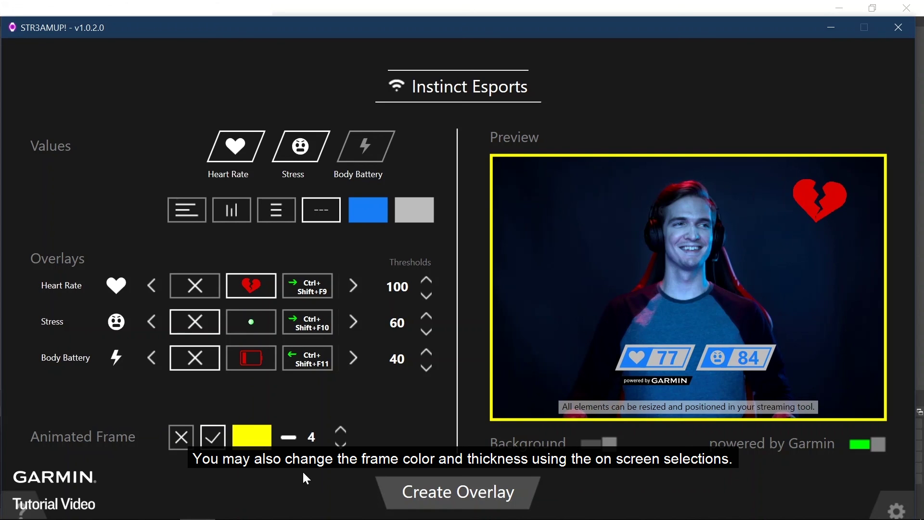
click(341, 430)
click(340, 429)
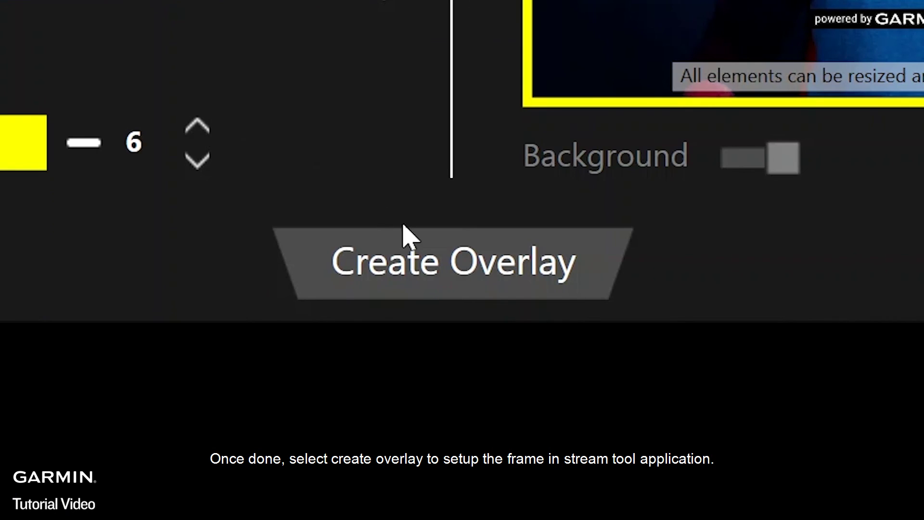
Create the overlay in STR3AMUP! and add a window capture source named Animated Frame in OBS Studio.
click(418, 288)
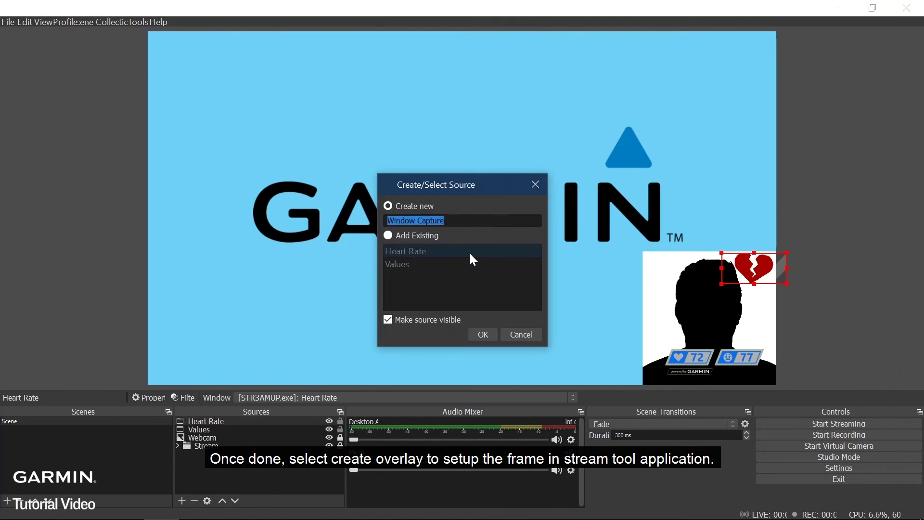
text(Animated Frame)
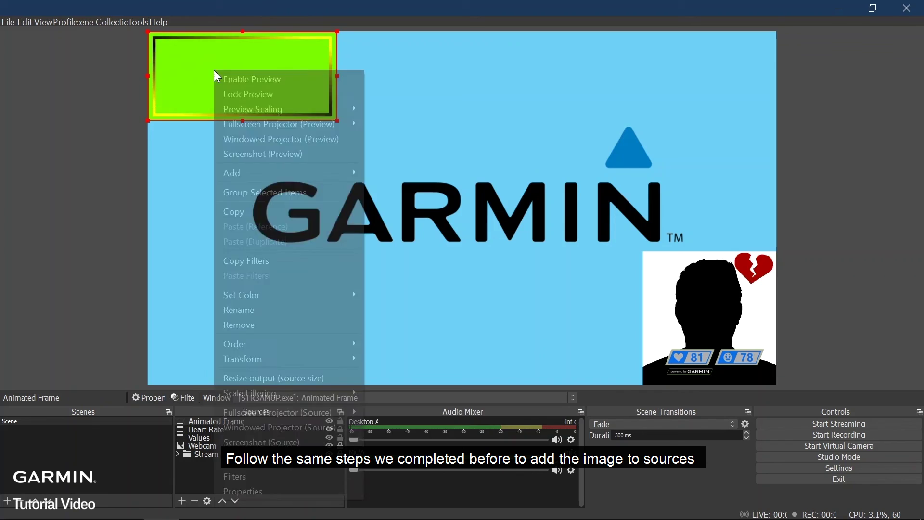
Add a Chroma Key filter to the Animated Frame source and adjust its similarity, brightness and gamma.
click(299, 291)
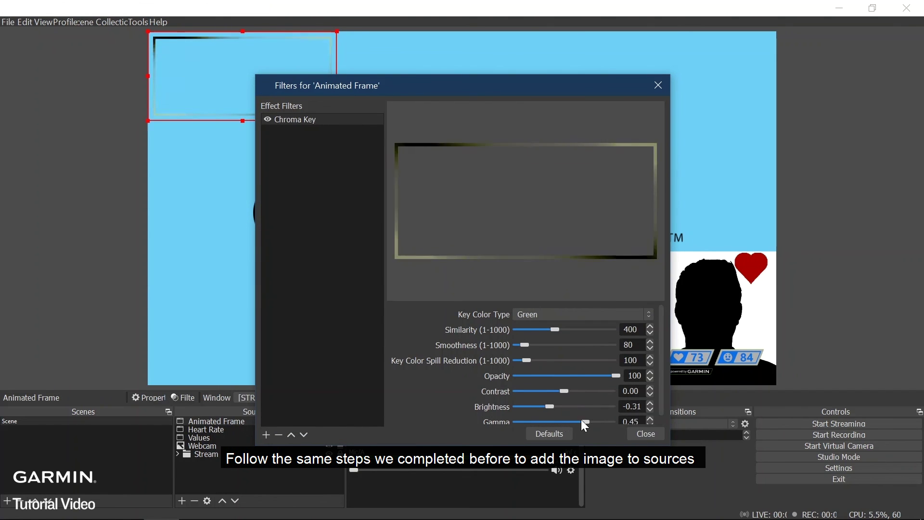
drag(557, 329, 538, 331)
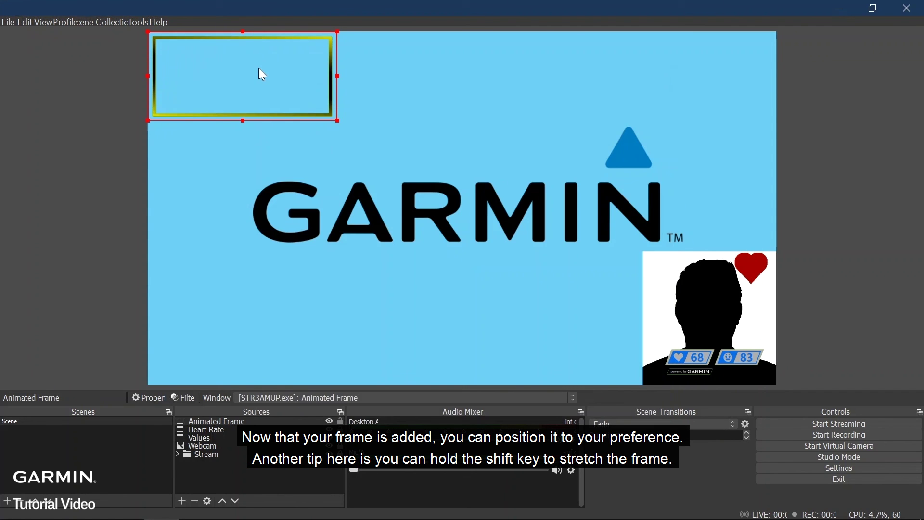
Shrink the animated frame, place it around the values on the lower part of the webcam image, and deselect it.
drag(224, 50, 663, 261)
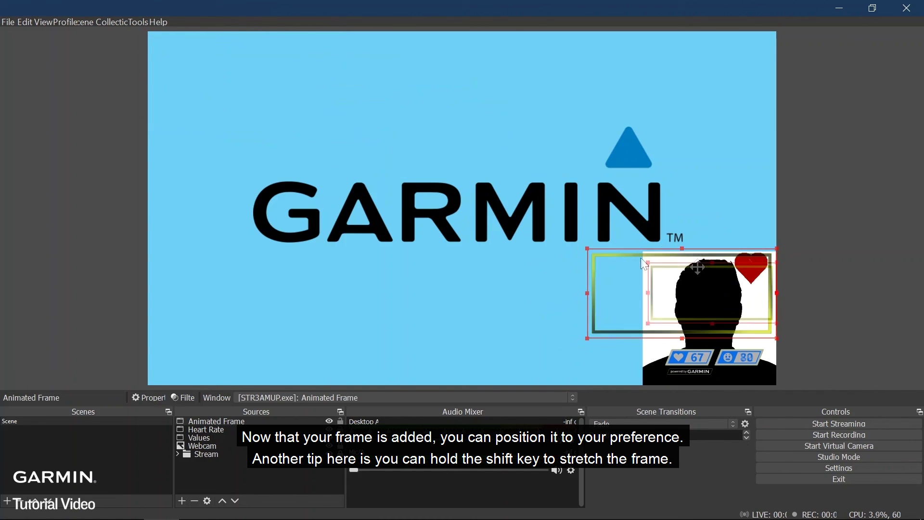
drag(699, 272, 701, 322)
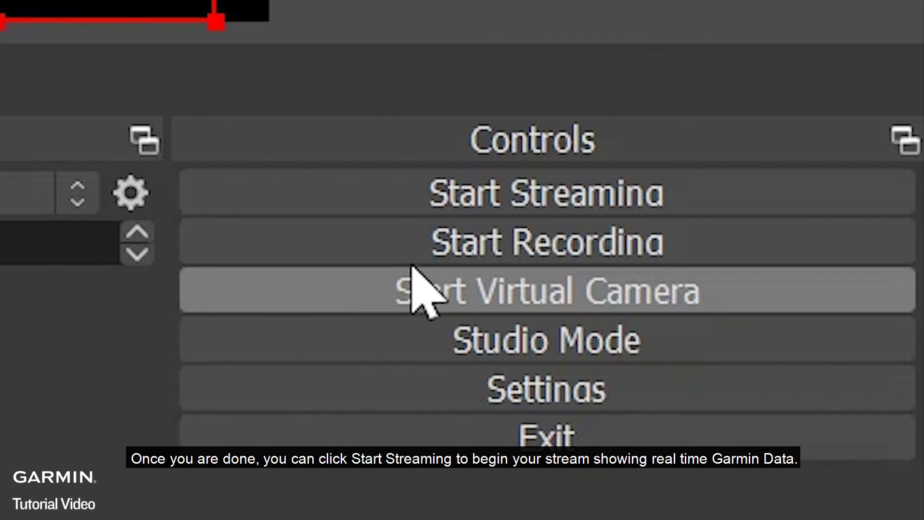
click(568, 195)
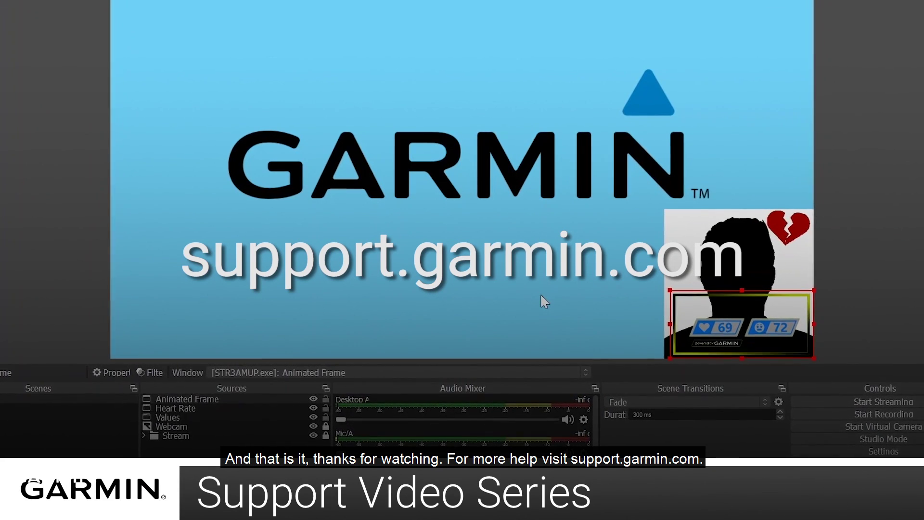
click(533, 290)
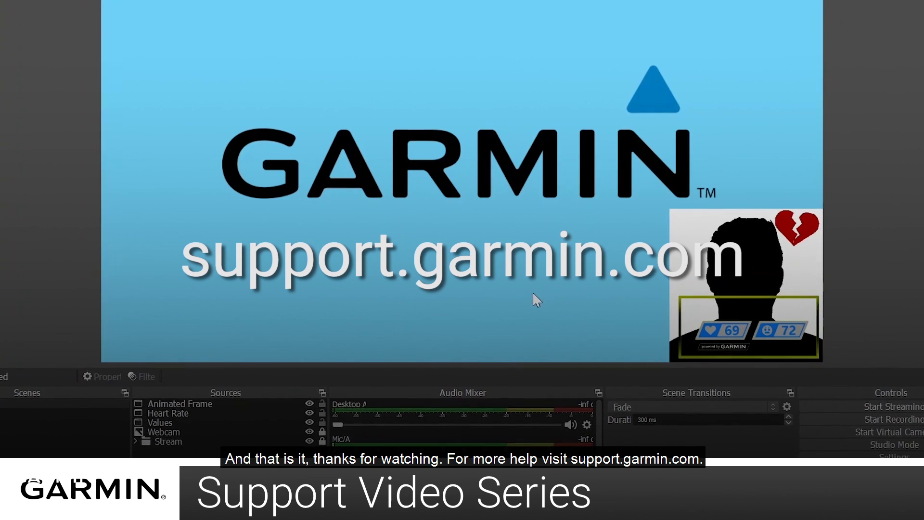